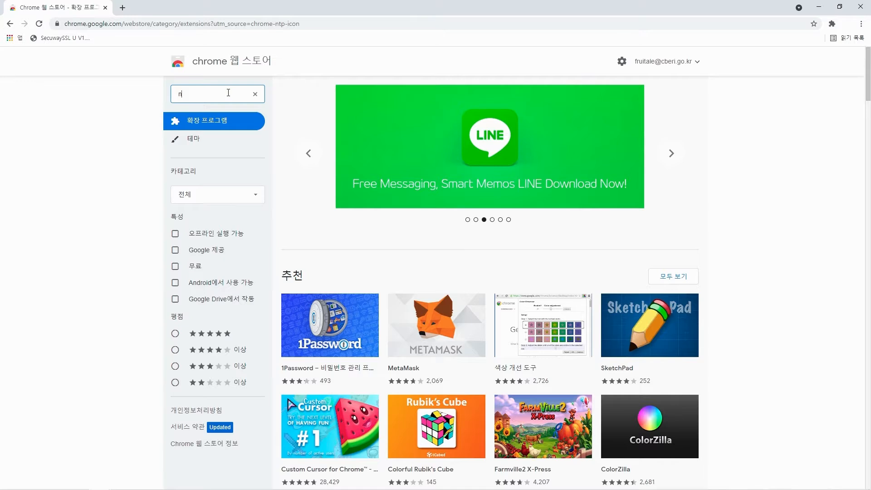
Step: Search the web store for notion, add the Notion Web Clipper extension to Chrome, and dismiss the installation notice
{"action": "key", "text": "Return"}
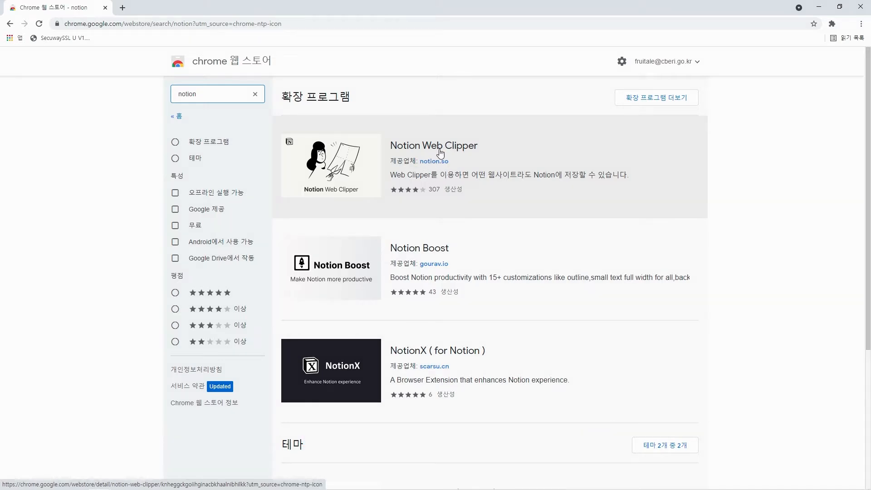
{"action": "left_click", "coordinate": [467, 152]}
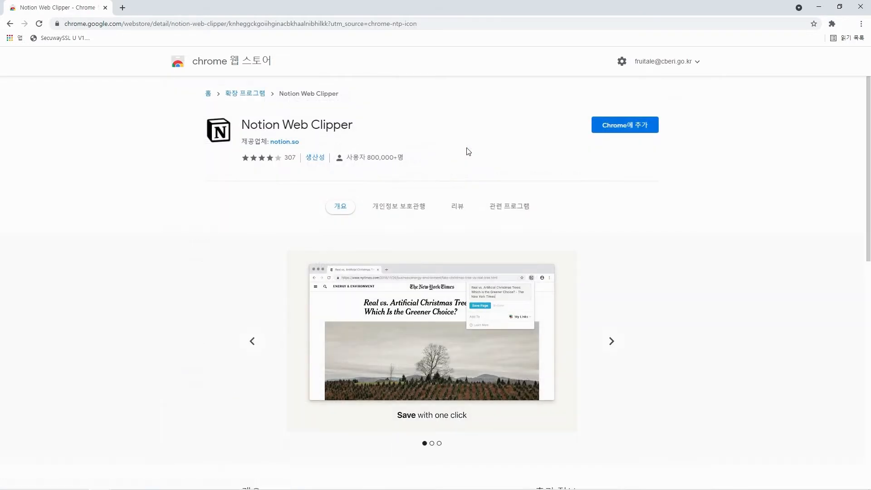
{"action": "left_click", "coordinate": [625, 131]}
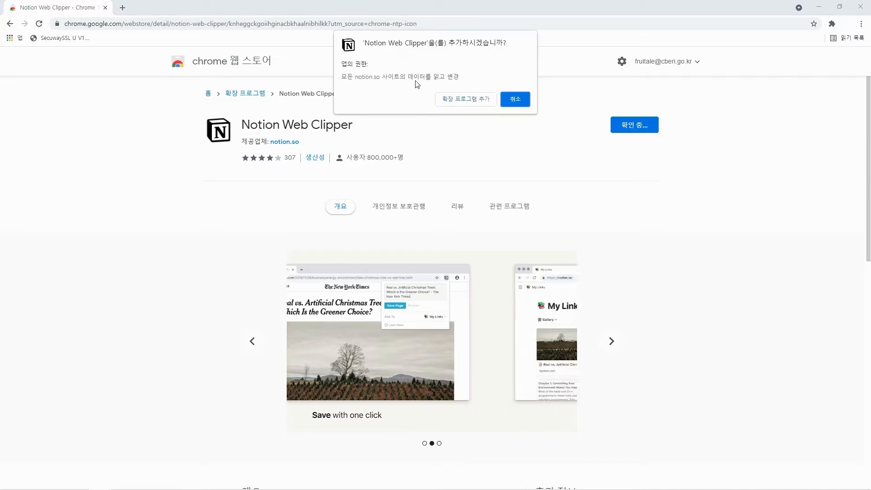
{"action": "left_click", "coordinate": [459, 101]}
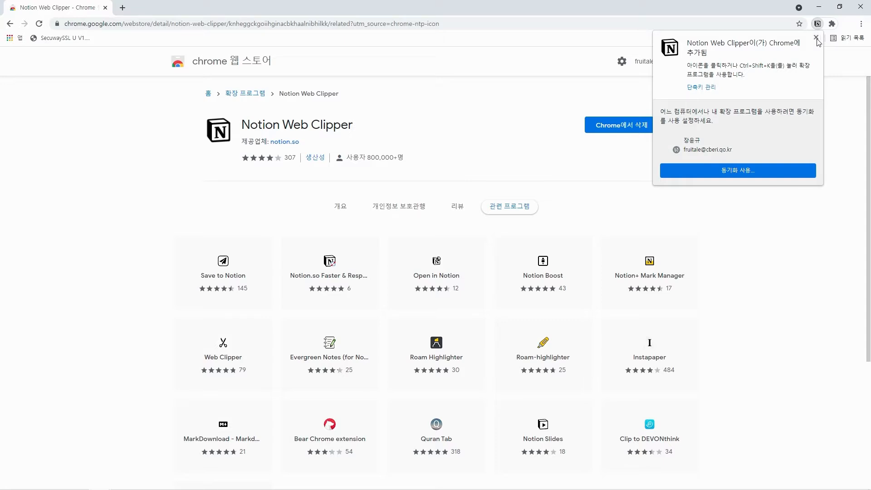
{"action": "left_click", "coordinate": [816, 38]}
Step: Pin the Notion Web Clipper extension so it stays on the browser toolbar
{"action": "left_click", "coordinate": [832, 24]}
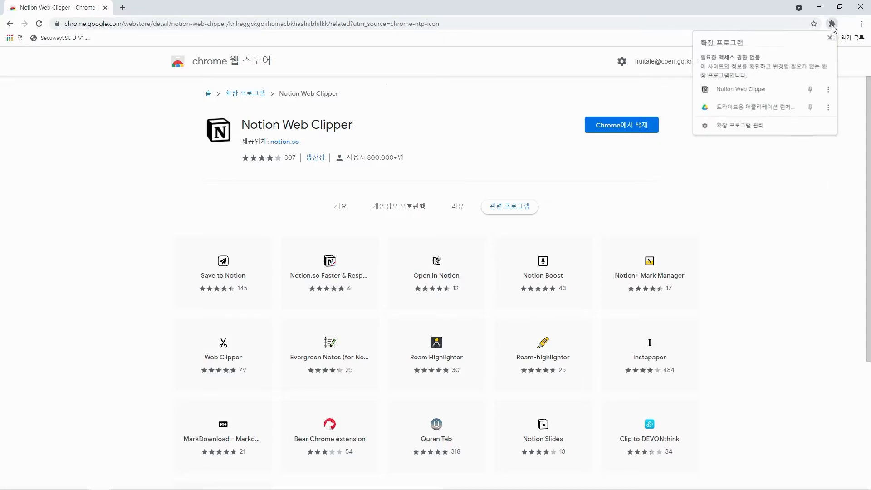
{"action": "left_click", "coordinate": [810, 90]}
{"action": "left_click", "coordinate": [811, 177]}
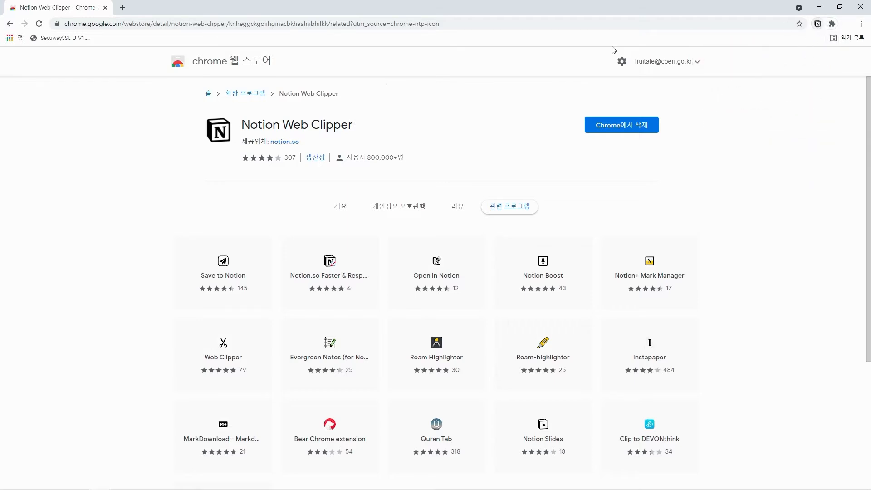
{"action": "left_click", "coordinate": [123, 9]}
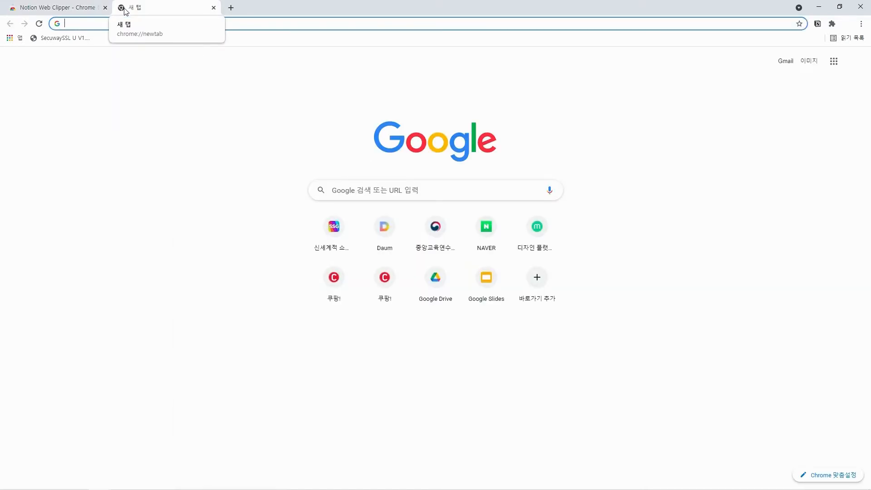
{"action": "type", "text": "www.daum.net"}
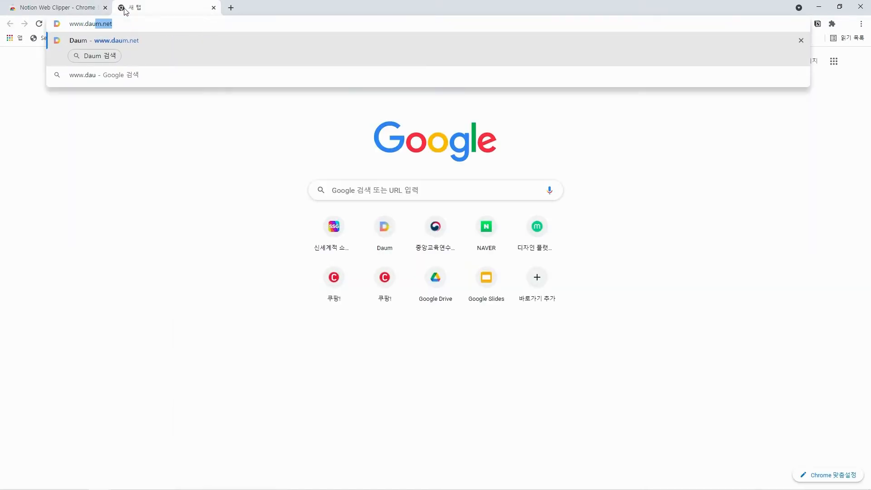
{"action": "key", "text": "Return"}
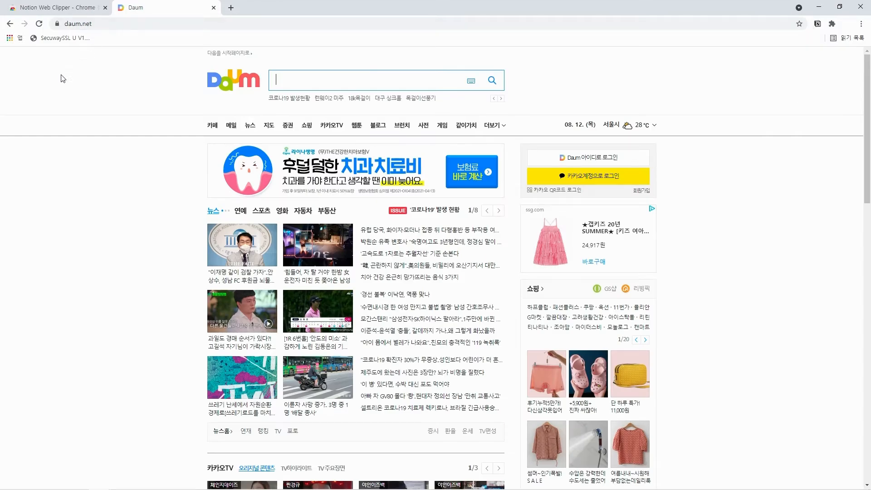
{"action": "left_click", "coordinate": [382, 231]}
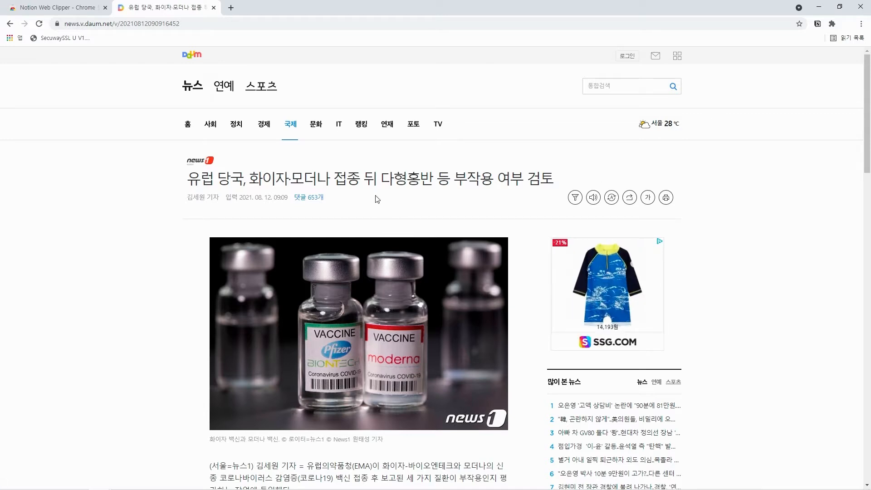
{"action": "scroll", "coordinate": [431, 195], "scroll_direction": "down", "scroll_amount": 1}
{"action": "scroll", "coordinate": [498, 195], "scroll_direction": "up", "scroll_amount": 1}
{"action": "scroll", "coordinate": [443, 200], "scroll_direction": "down", "scroll_amount": 8}
{"action": "scroll", "coordinate": [452, 259], "scroll_direction": "up", "scroll_amount": 9}
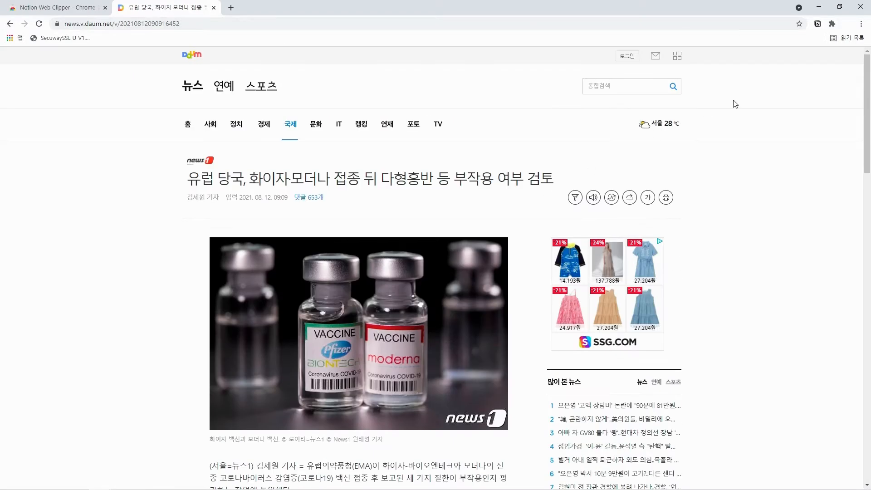
Step: Save the article page with Notion Web Clipper, choosing a new link database (새로운 링크 데이터베이스) as the destination
{"action": "left_click", "coordinate": [817, 24]}
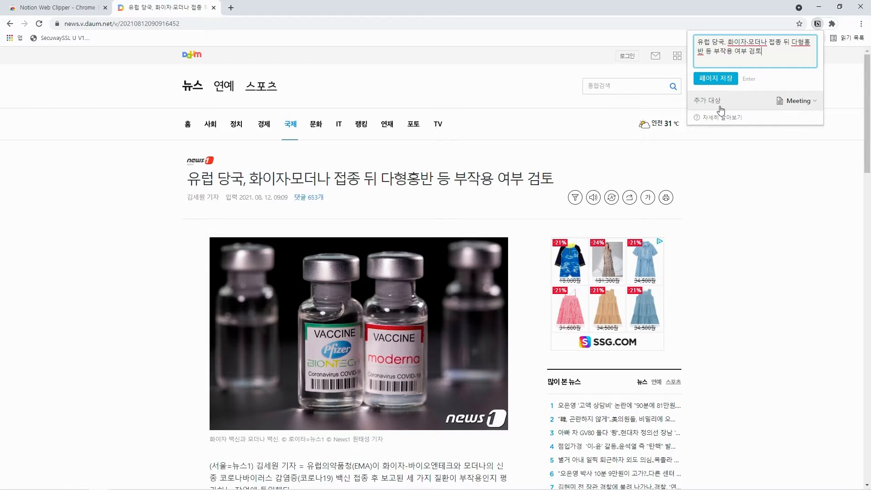
{"action": "left_click", "coordinate": [814, 106]}
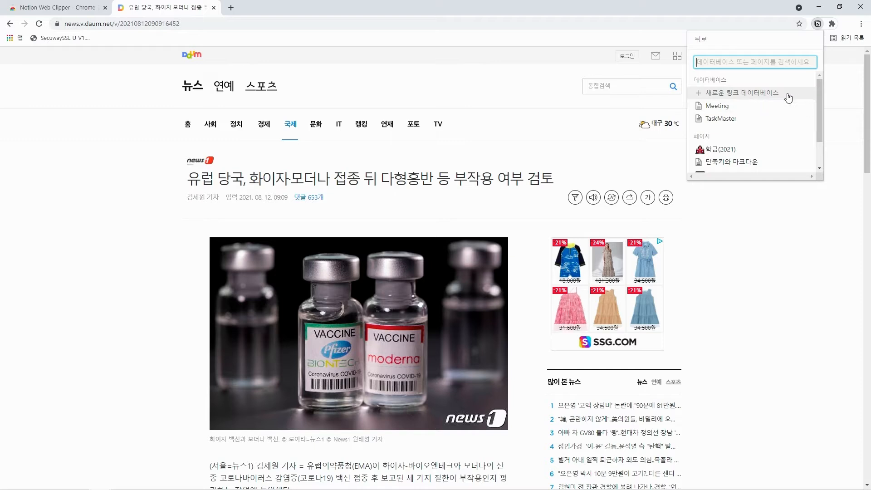
{"action": "scroll", "coordinate": [750, 134], "scroll_direction": "down", "scroll_amount": 2}
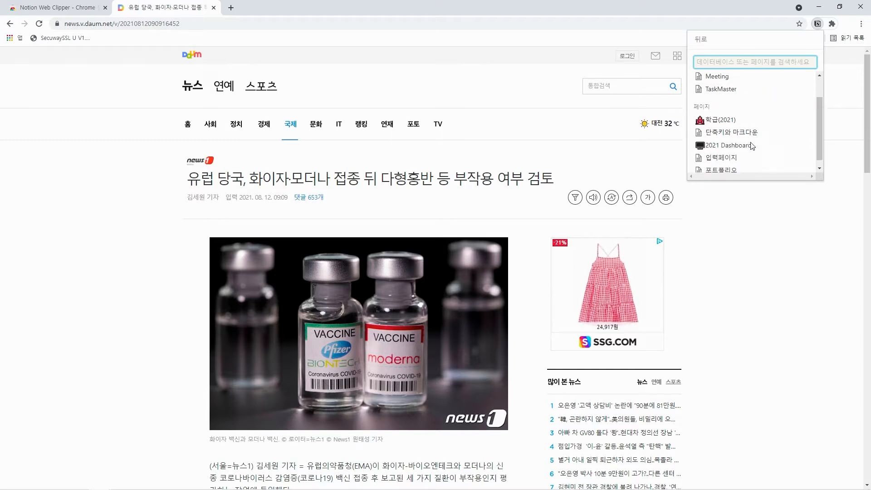
{"action": "scroll", "coordinate": [731, 136], "scroll_direction": "up", "scroll_amount": 2}
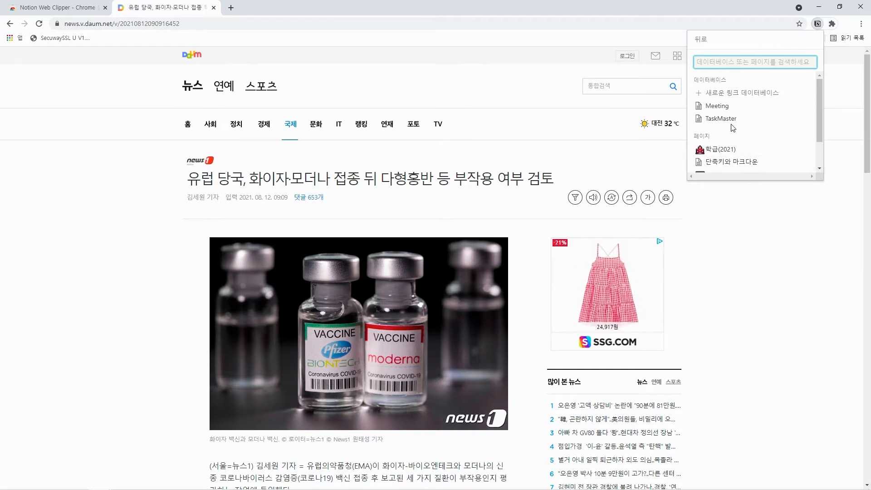
{"action": "left_click", "coordinate": [743, 94]}
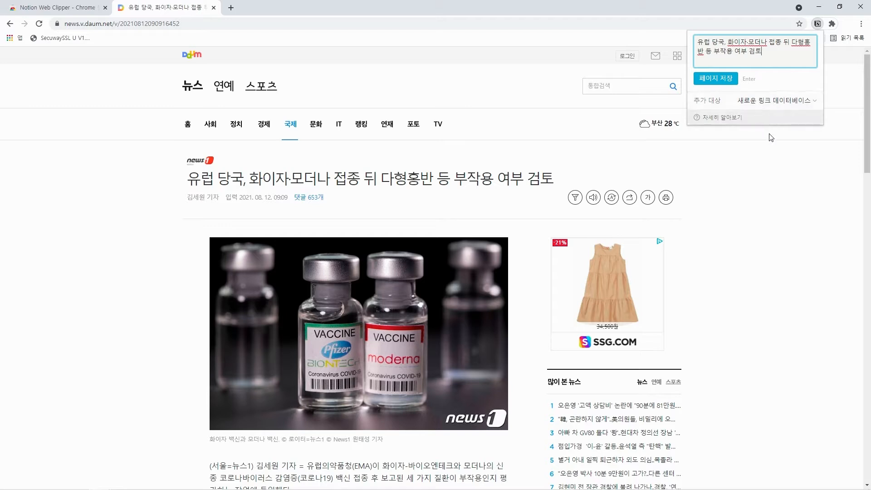
{"action": "left_click", "coordinate": [719, 80]}
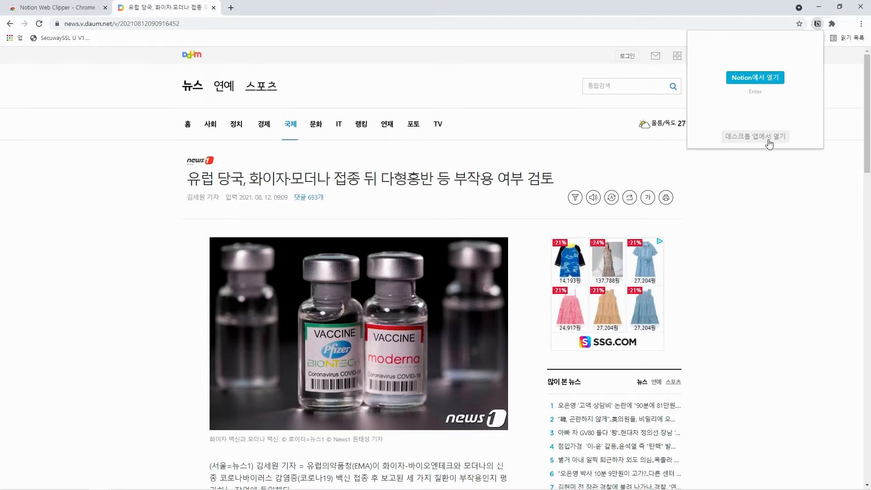
Step: Open the clipped page in the Notion desktop app, allow the app to launch, and maximize its window
{"action": "left_click", "coordinate": [764, 142]}
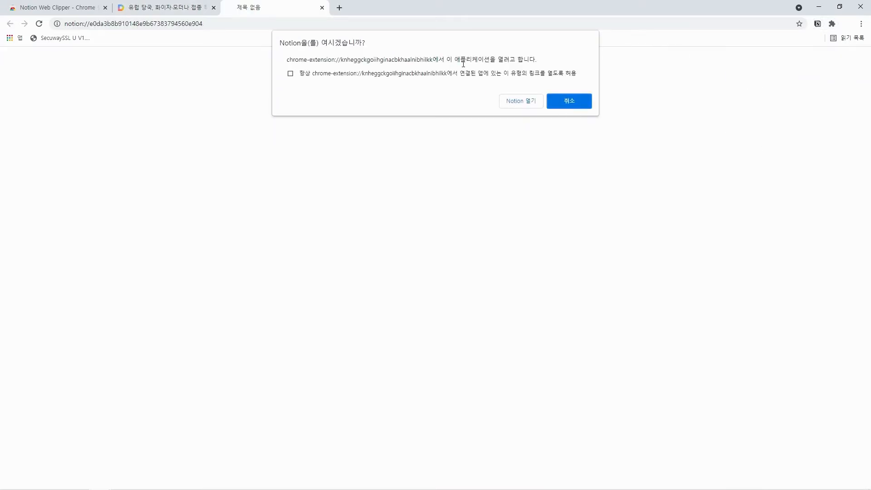
{"action": "left_click", "coordinate": [520, 102]}
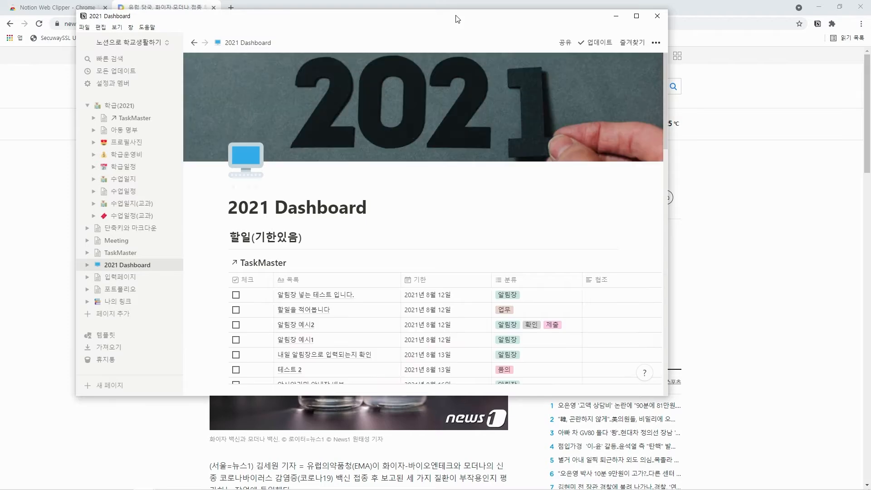
{"action": "double_click", "coordinate": [457, 19]}
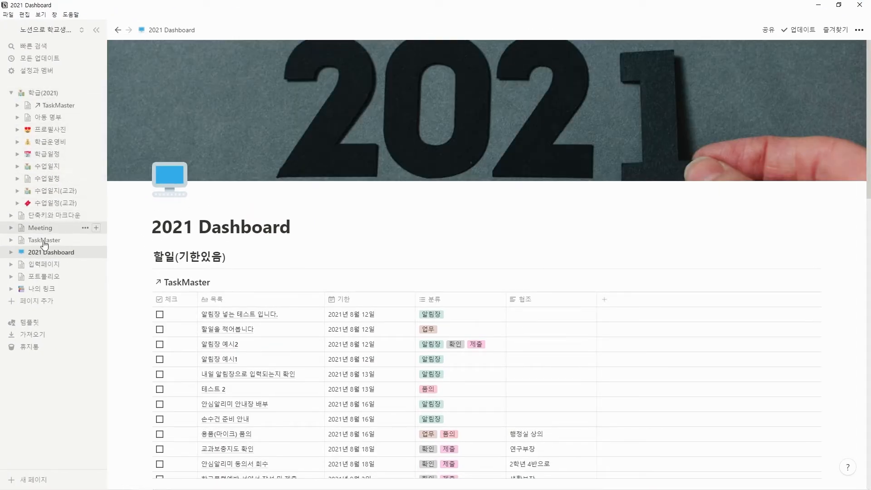
Step: Open the clipped vaccine article in the 나의 링크 database and look through its properties and content
{"action": "left_click", "coordinate": [44, 289]}
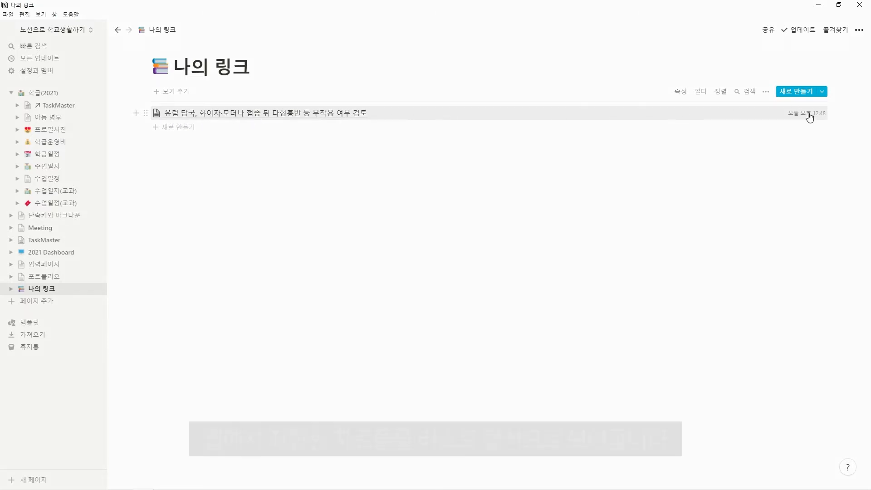
{"action": "left_click", "coordinate": [293, 116]}
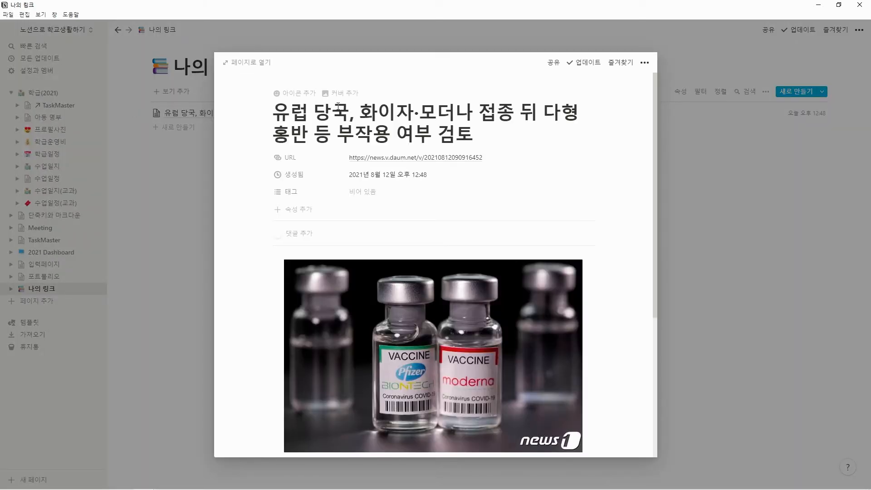
{"action": "scroll", "coordinate": [588, 157], "scroll_direction": "down", "scroll_amount": 2}
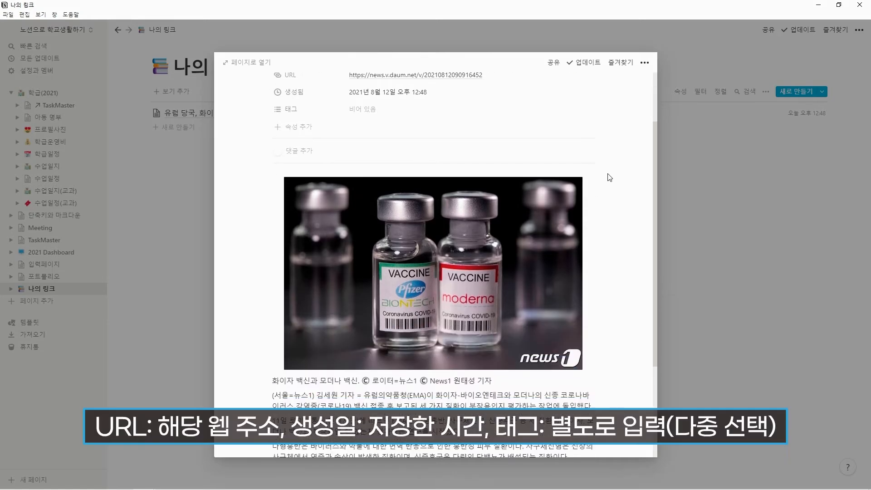
{"action": "scroll", "coordinate": [565, 262], "scroll_direction": "down", "scroll_amount": 3}
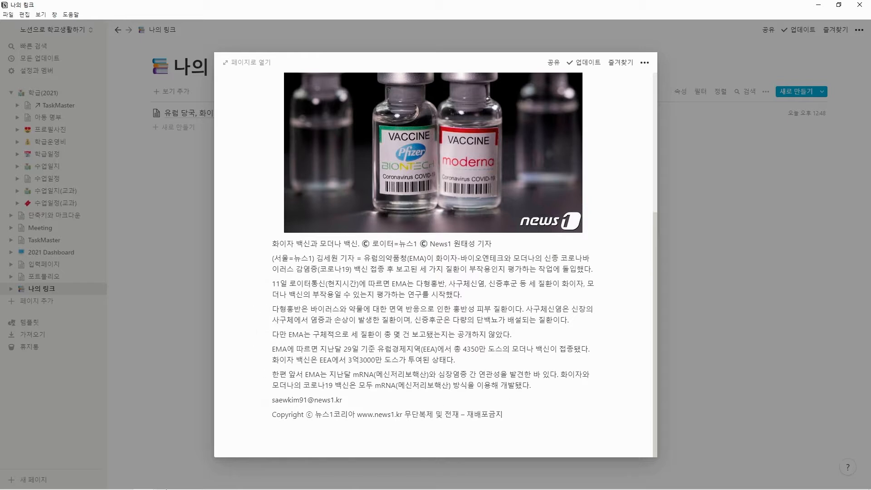
Step: Switch to Chrome and look through the original Daum article down to its comments to compare it with the clipped copy
{"action": "mouse_move", "coordinate": [99, 481]}
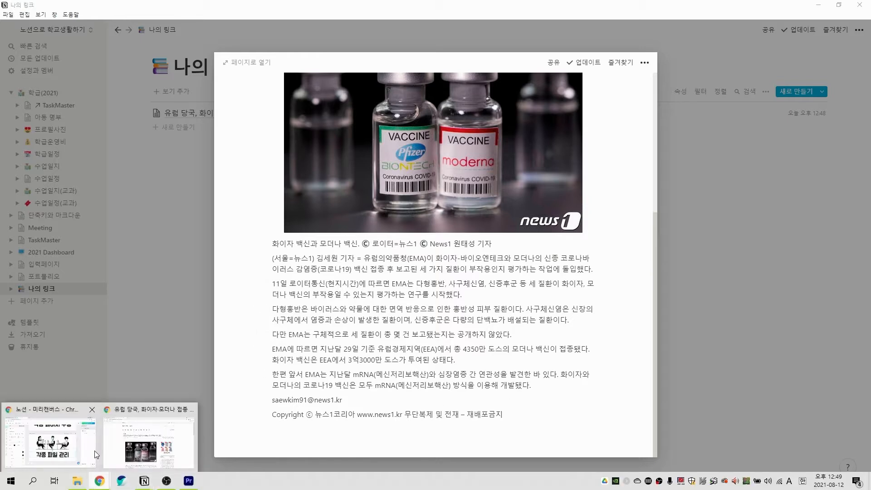
{"action": "left_click", "coordinate": [144, 447]}
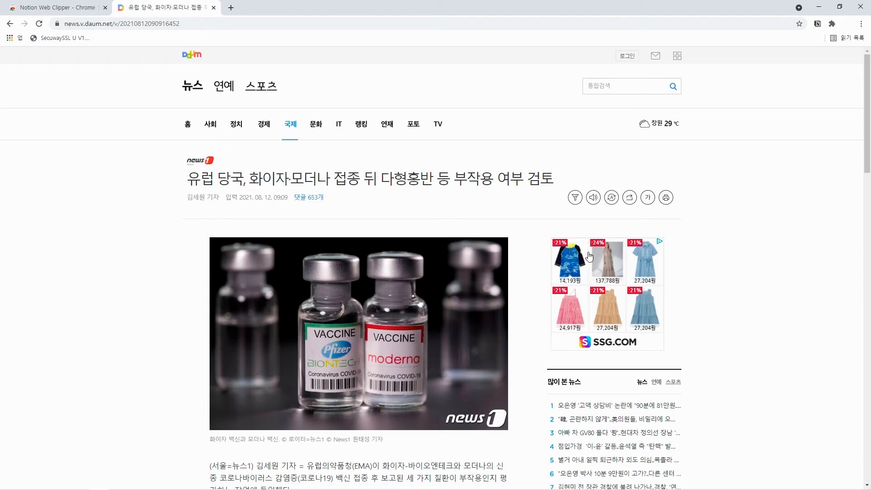
{"action": "scroll", "coordinate": [588, 257], "scroll_direction": "down", "scroll_amount": 2}
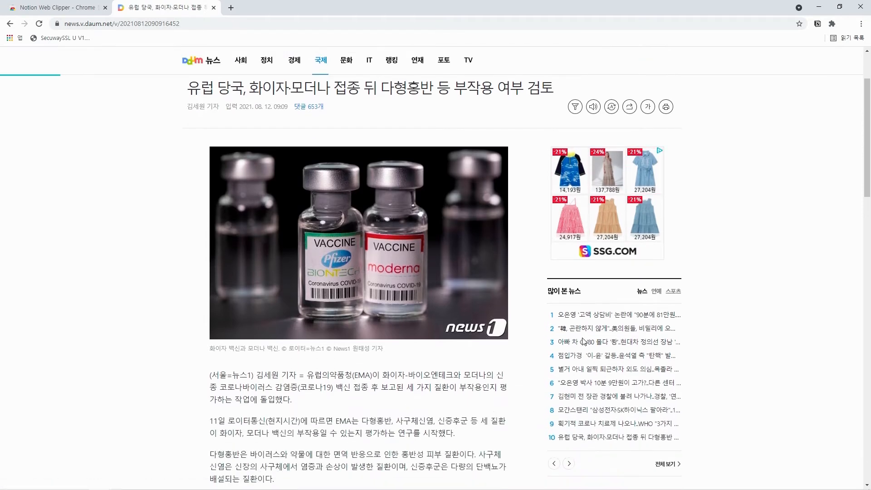
{"action": "scroll", "coordinate": [584, 341], "scroll_direction": "down", "scroll_amount": 8}
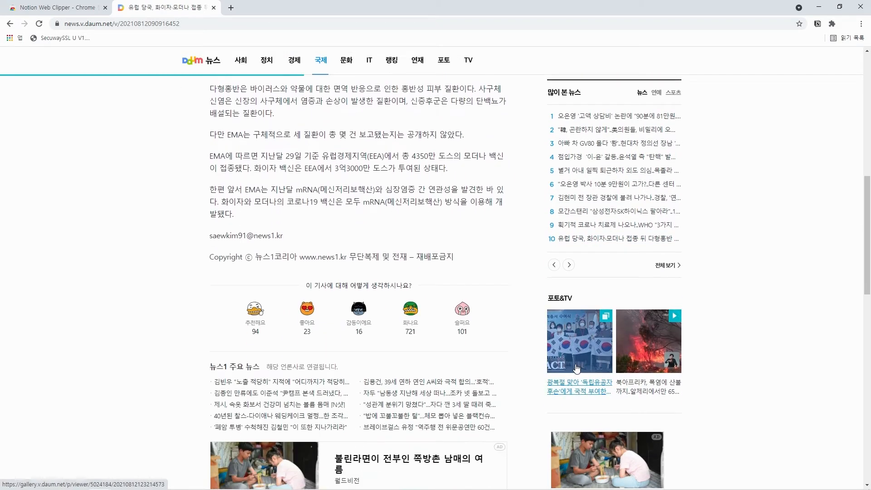
{"action": "scroll", "coordinate": [576, 368], "scroll_direction": "down", "scroll_amount": 2}
{"action": "scroll", "coordinate": [576, 368], "scroll_direction": "down", "scroll_amount": 6}
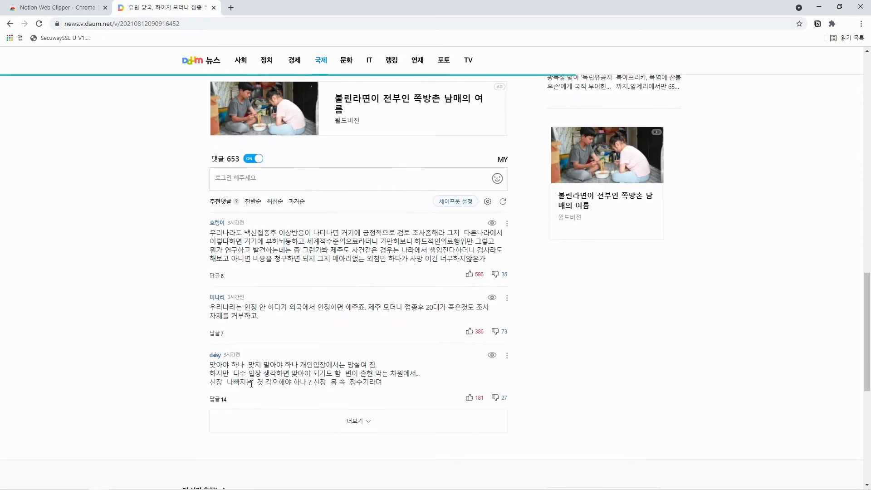
{"action": "scroll", "coordinate": [251, 384], "scroll_direction": "up", "scroll_amount": 10}
{"action": "scroll", "coordinate": [519, 239], "scroll_direction": "up", "scroll_amount": 8}
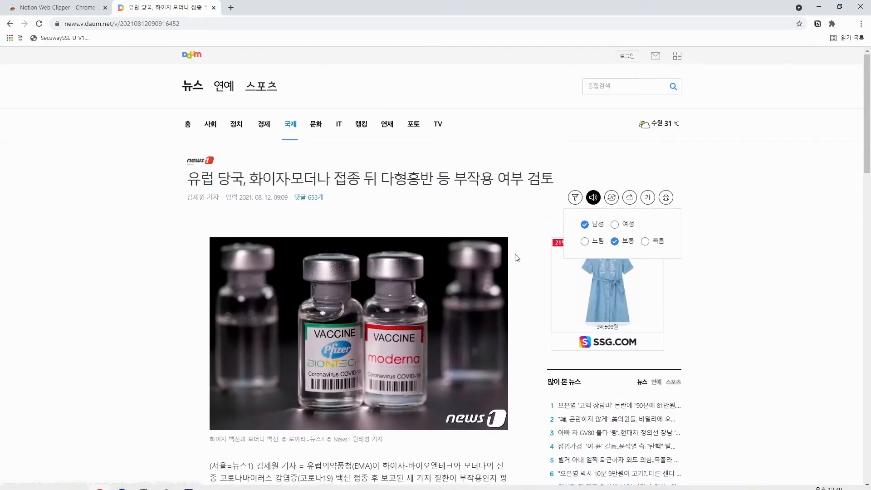
Step: Switch back to the clipped article in Notion and create the tag 코로나19 in its 태그 property
{"action": "mouse_move", "coordinate": [167, 481]}
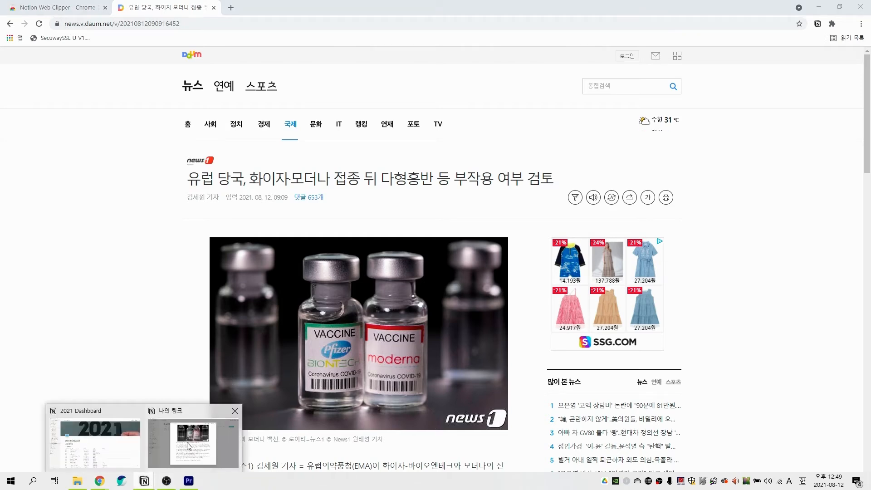
{"action": "left_click", "coordinate": [189, 445]}
{"action": "scroll", "coordinate": [536, 390], "scroll_direction": "up", "scroll_amount": 2}
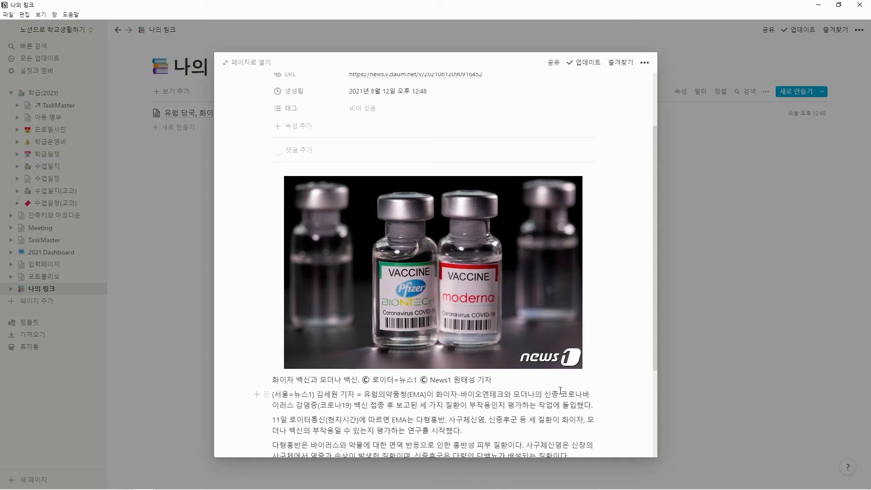
{"action": "scroll", "coordinate": [559, 389], "scroll_direction": "up", "scroll_amount": 2}
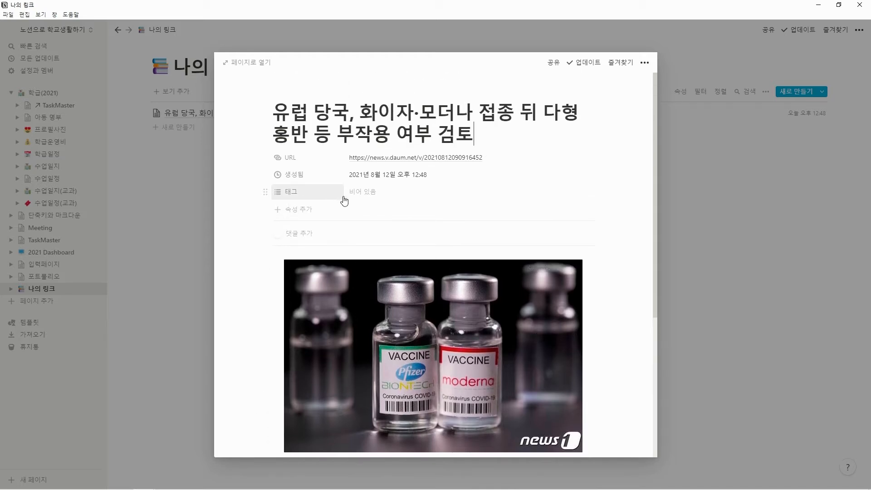
{"action": "left_click", "coordinate": [368, 196]}
{"action": "type", "text": "코로나19"}
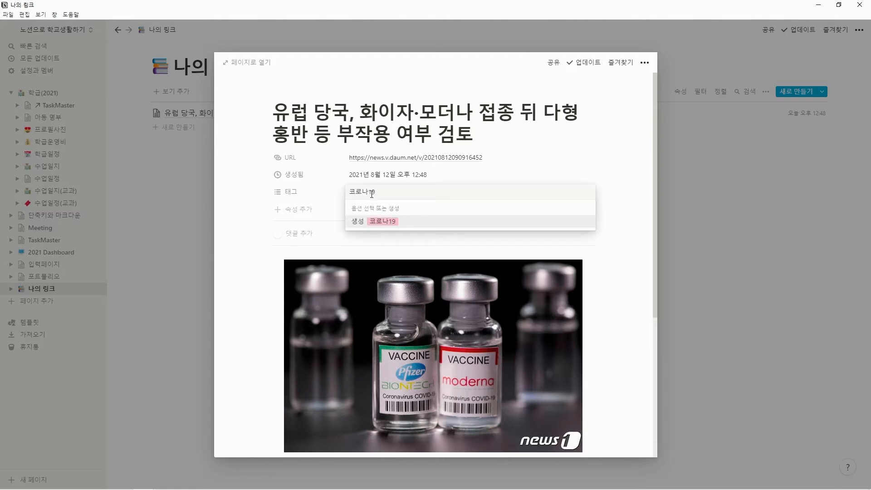
{"action": "left_click", "coordinate": [374, 222]}
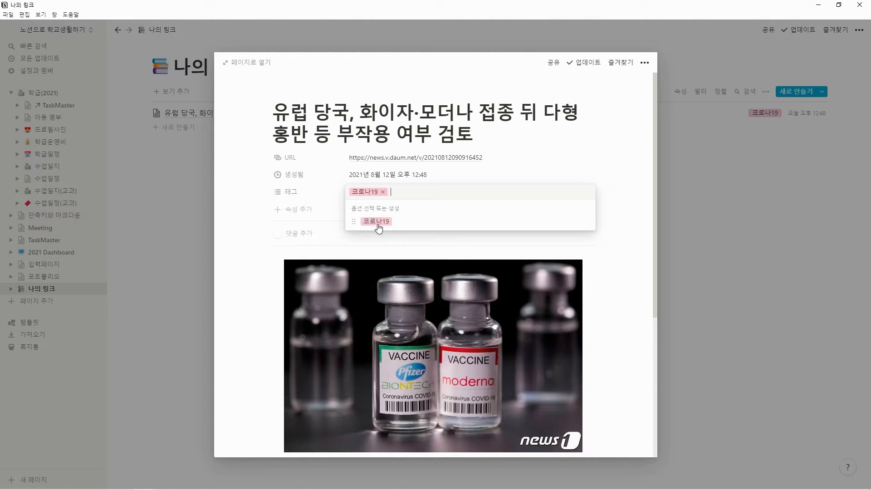
Step: Close the tagged page, switch to Chrome, and open the Daum news article 정부, 내일 '공급 차질' 美 모더나 본사에 대표단 항의파견
{"action": "left_click", "coordinate": [699, 192]}
{"action": "left_click", "coordinate": [710, 199]}
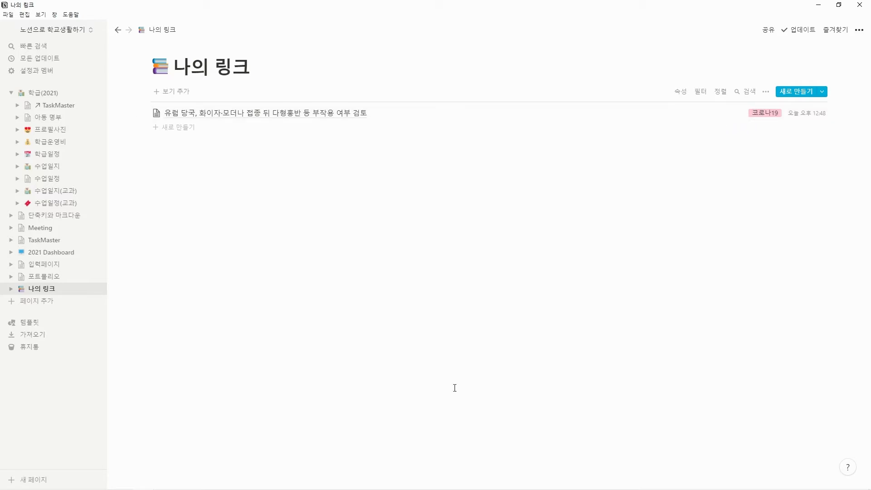
{"action": "mouse_move", "coordinate": [166, 489]}
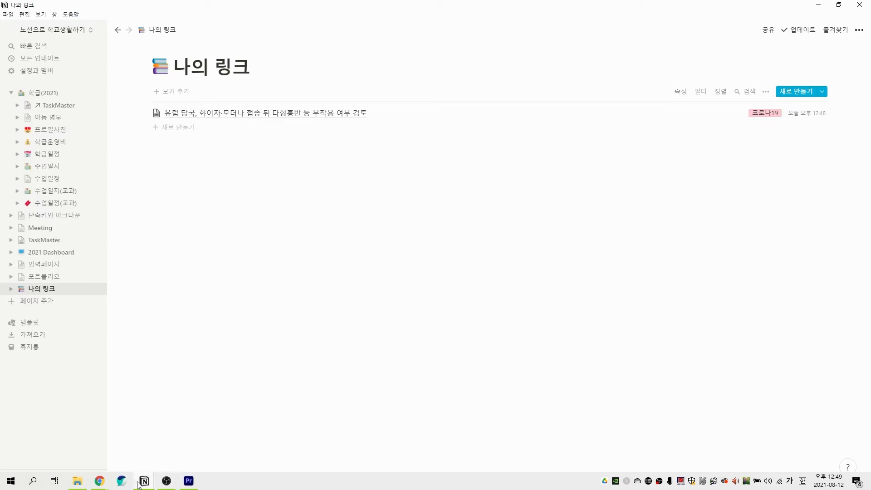
{"action": "mouse_move", "coordinate": [104, 485]}
{"action": "left_click", "coordinate": [157, 440]}
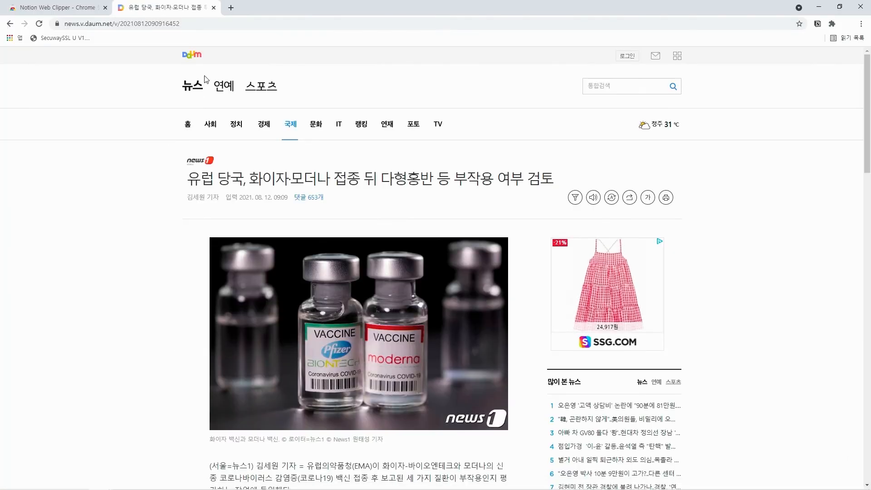
{"action": "left_click", "coordinate": [193, 129]}
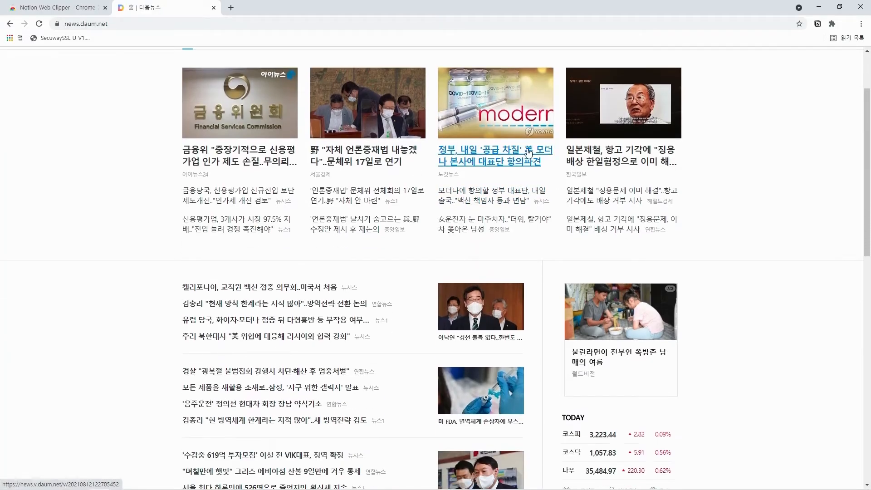
{"action": "left_click", "coordinate": [495, 246]}
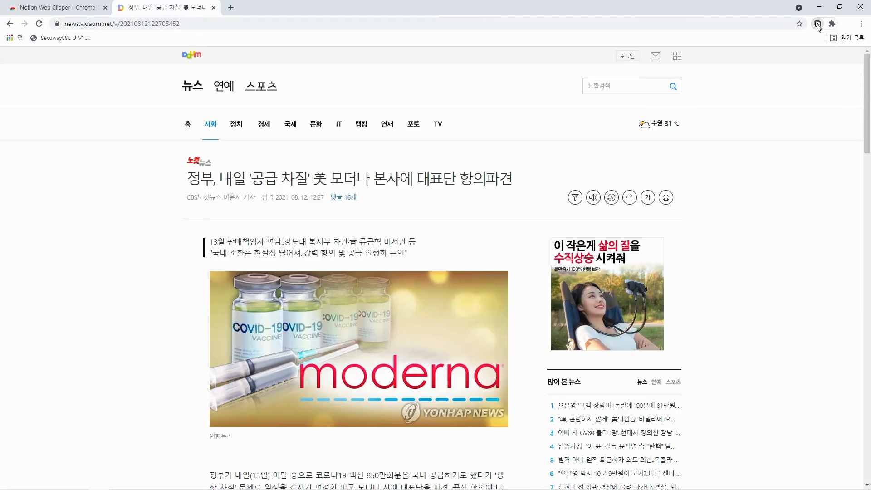
Step: Save the Moderna article to the 나의 링크 database with Notion Web Clipper and dismiss the clipper
{"action": "left_click", "coordinate": [817, 24]}
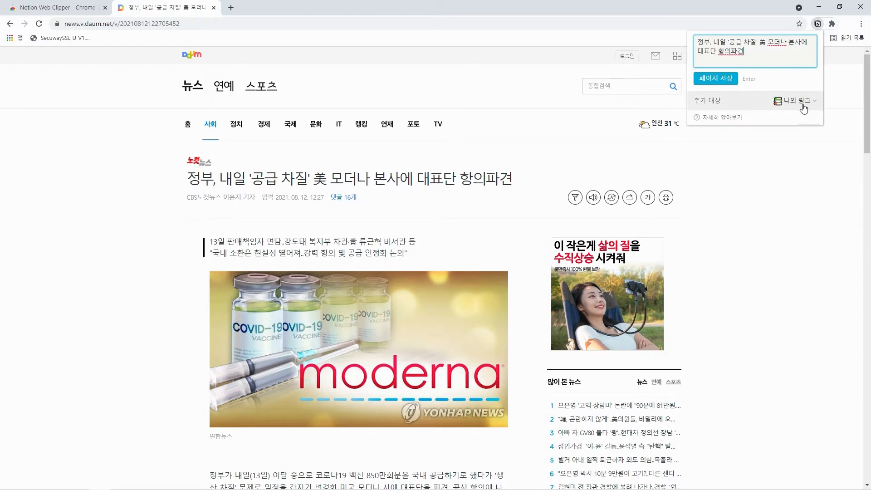
{"action": "left_click", "coordinate": [716, 79]}
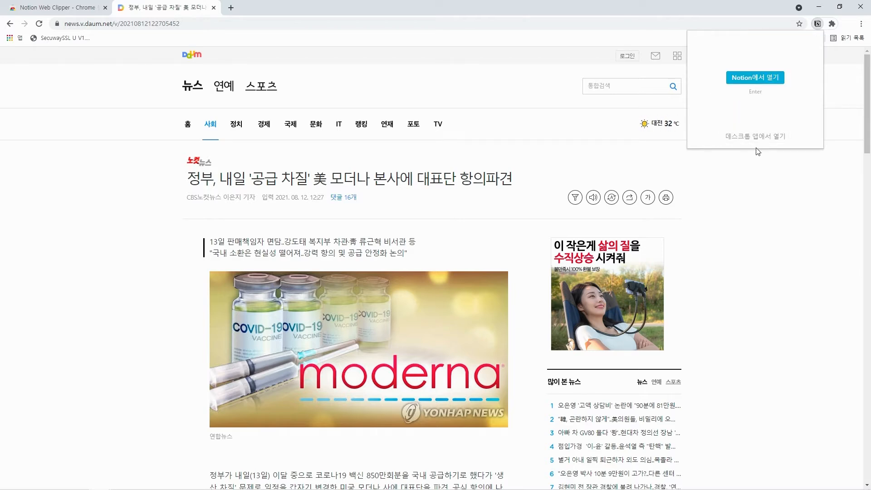
{"action": "left_click", "coordinate": [757, 200]}
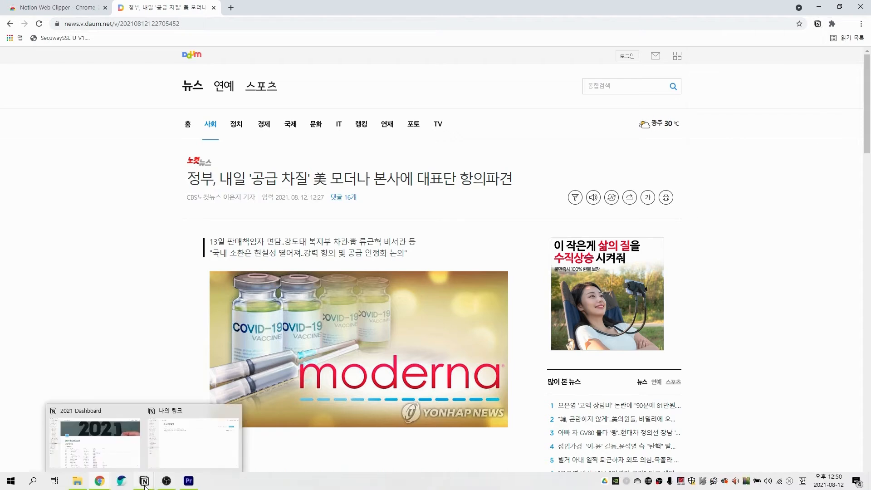
Step: Switch to the 나의 링크 window in Notion and tag the newly clipped Moderna article with 코로나19
{"action": "left_click", "coordinate": [171, 453]}
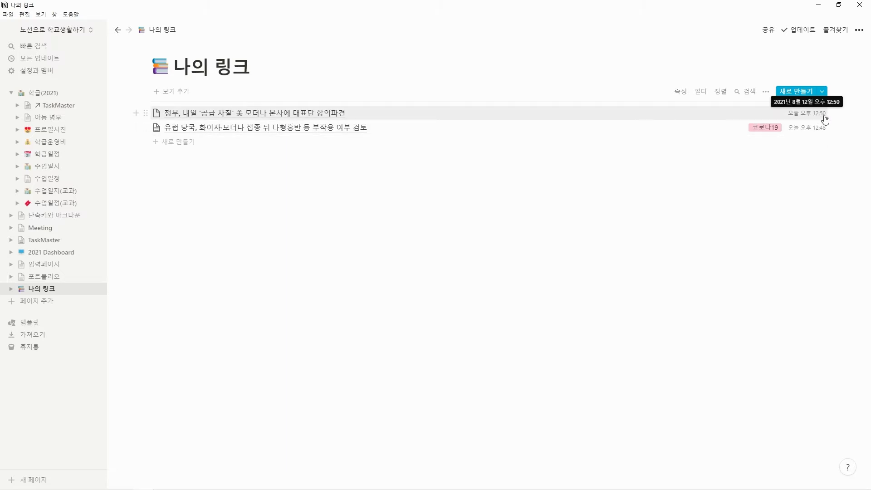
{"action": "left_click", "coordinate": [385, 115]}
{"action": "left_click", "coordinate": [353, 192]}
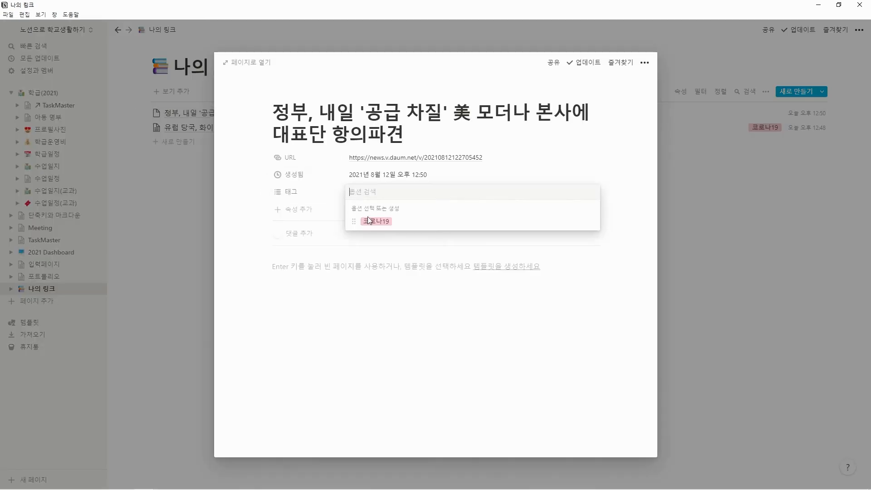
{"action": "left_click", "coordinate": [371, 222]}
{"action": "left_click", "coordinate": [639, 205]}
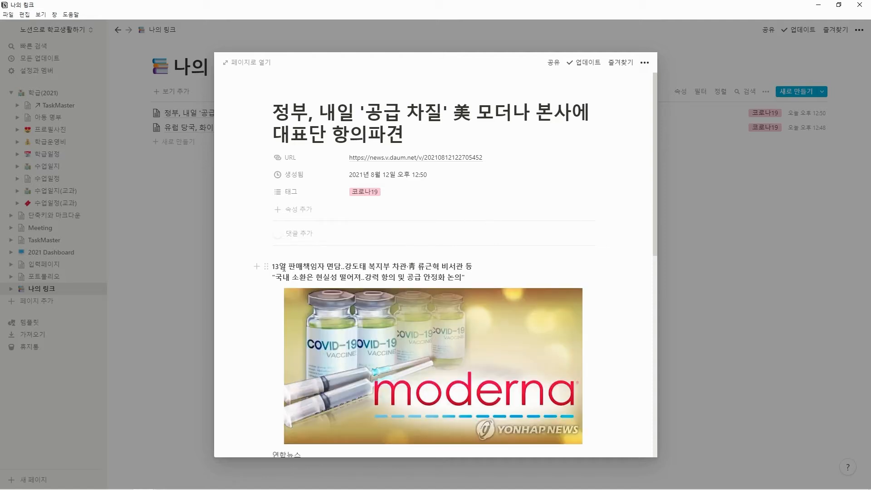
Step: Look through the saved content of both clipped articles in 나의 링크, closing each one after reading
{"action": "scroll", "coordinate": [501, 267], "scroll_direction": "down", "scroll_amount": 3}
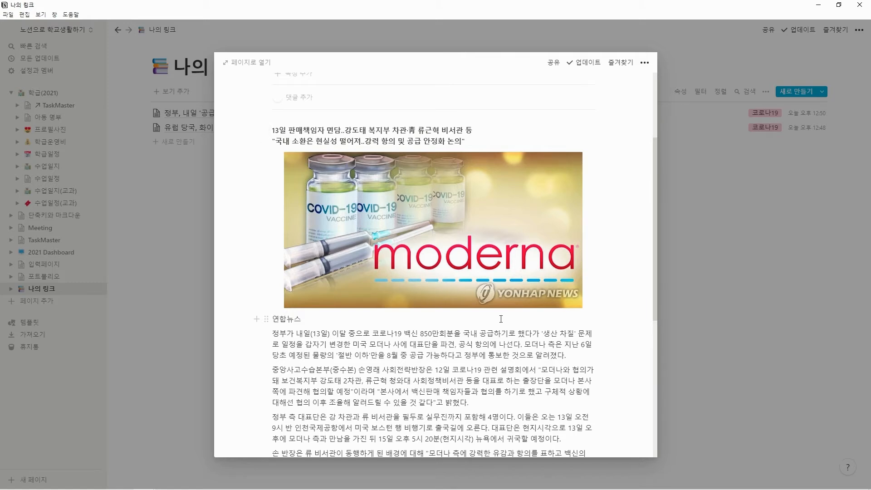
{"action": "scroll", "coordinate": [570, 324], "scroll_direction": "down", "scroll_amount": 6}
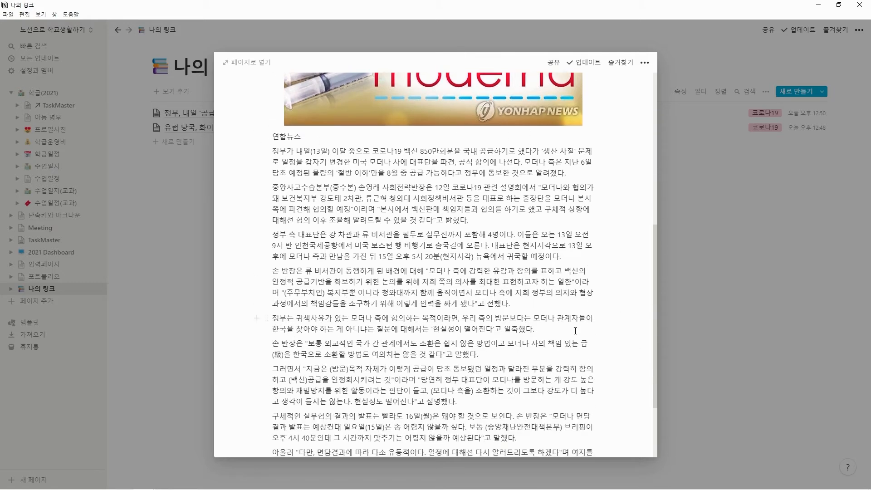
{"action": "left_click", "coordinate": [698, 339]}
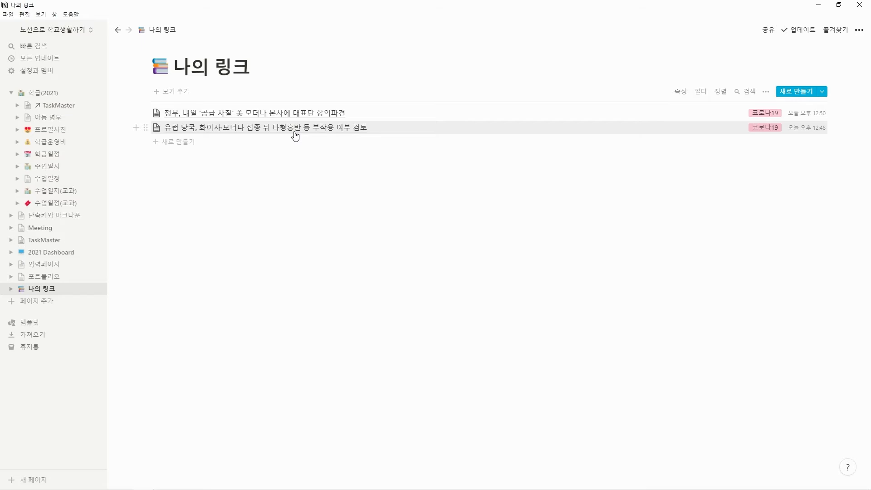
{"action": "left_click", "coordinate": [293, 132]}
{"action": "scroll", "coordinate": [635, 308], "scroll_direction": "down", "scroll_amount": 4}
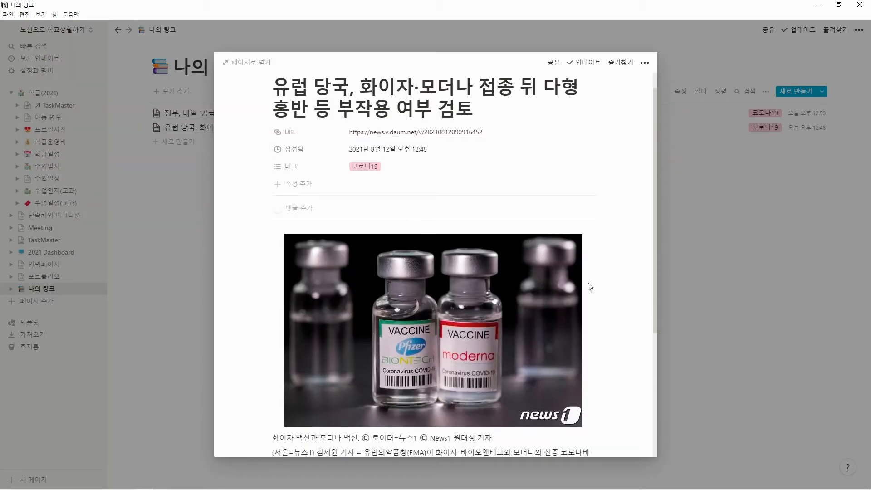
{"action": "scroll", "coordinate": [608, 318], "scroll_direction": "down", "scroll_amount": 2}
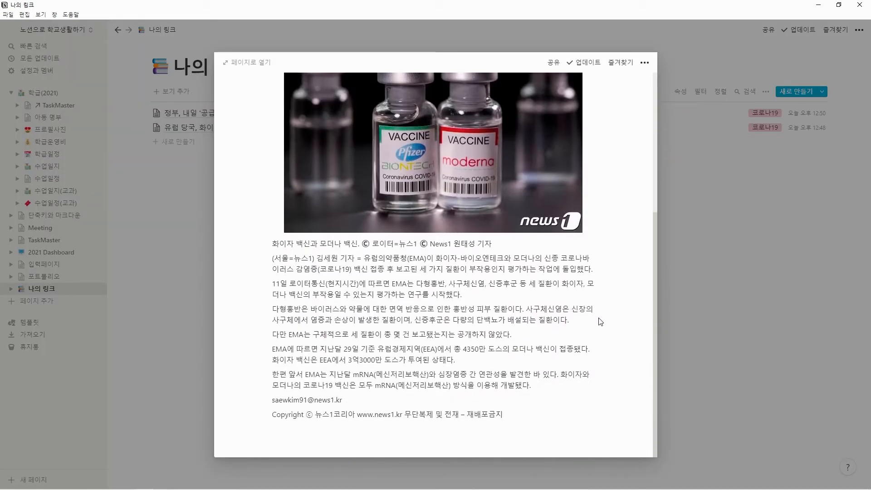
{"action": "left_click", "coordinate": [695, 312]}
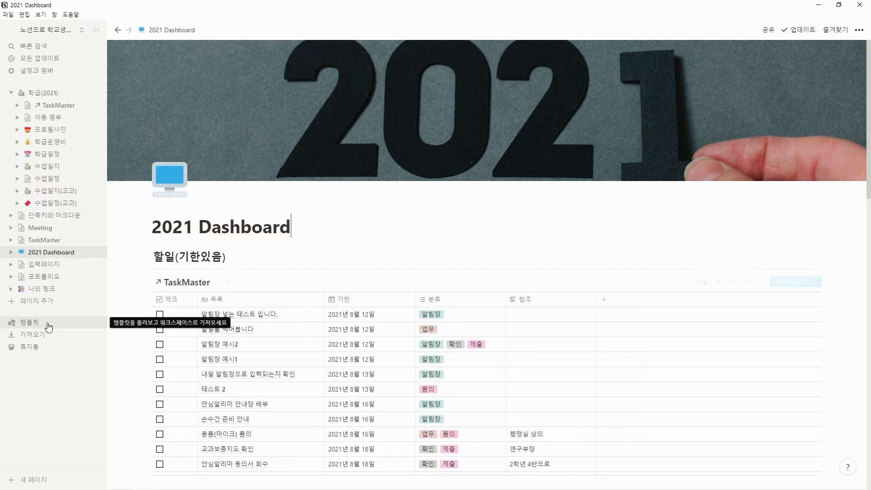
Step: Add a new page titled 컴퓨터실 to the workspace and make it a calendar database
{"action": "left_click", "coordinate": [39, 301]}
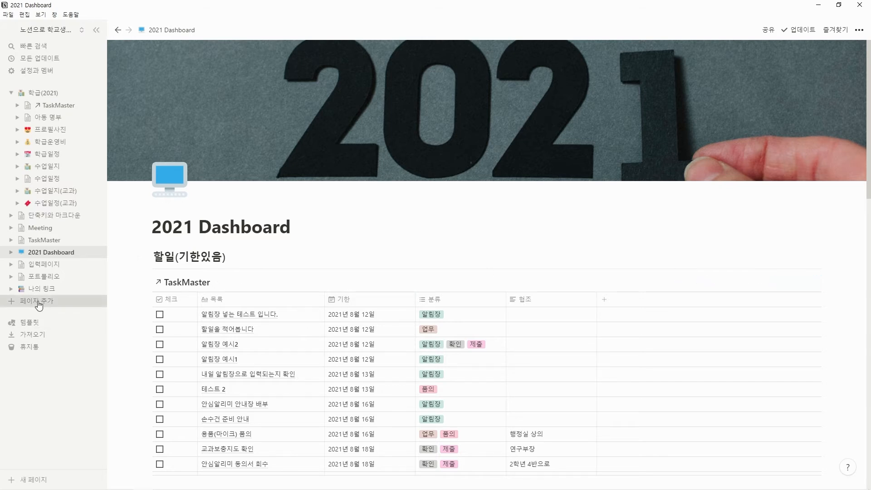
{"action": "type", "text": "컴퓨터실 "}
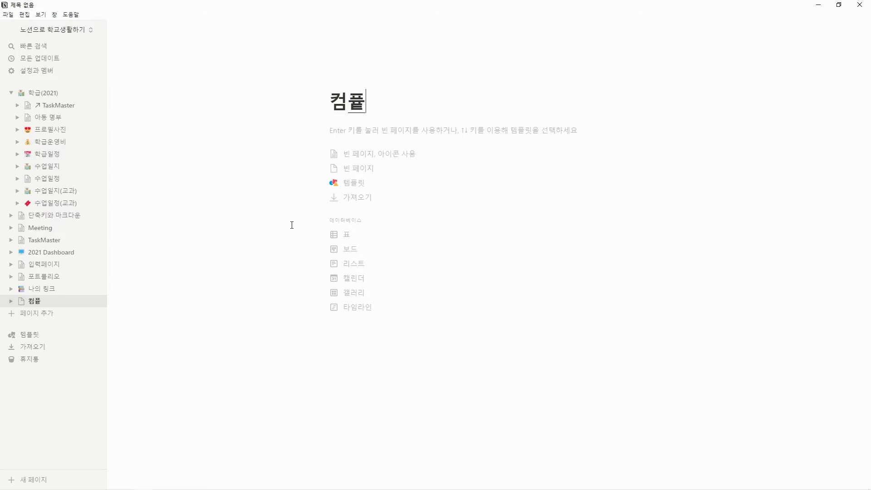
{"action": "type", "text": "ㅇ"}
{"action": "key", "text": "BackSpace"}
{"action": "key", "text": "BackSpace"}
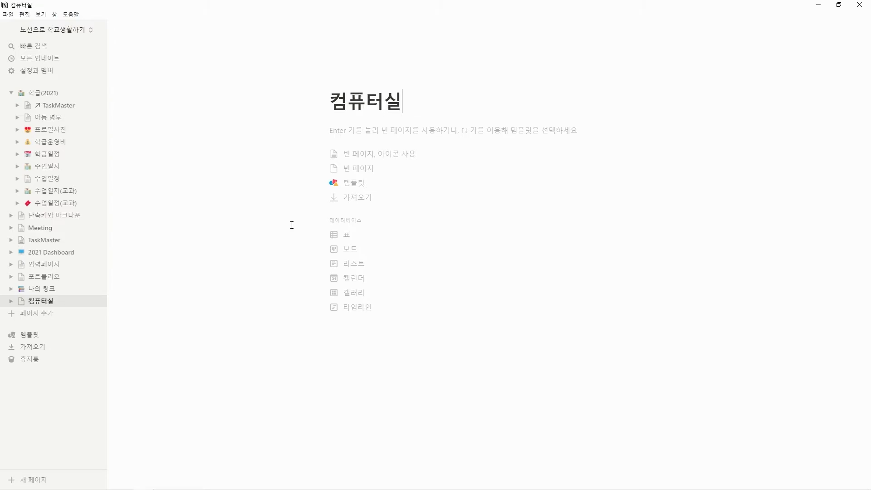
{"action": "left_click", "coordinate": [355, 285]}
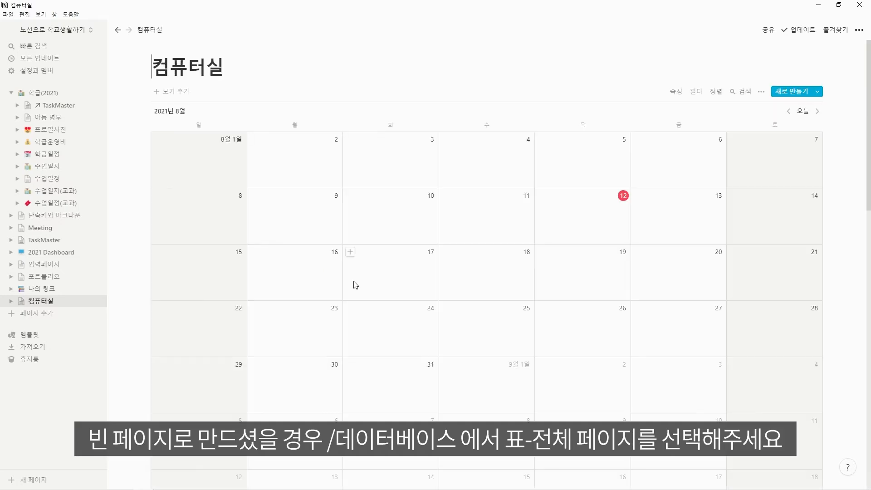
Step: Add a calendar entry named 4-1 on August 16, 2021, with the new tags 1교시 and 2교시
{"action": "left_click", "coordinate": [254, 252]}
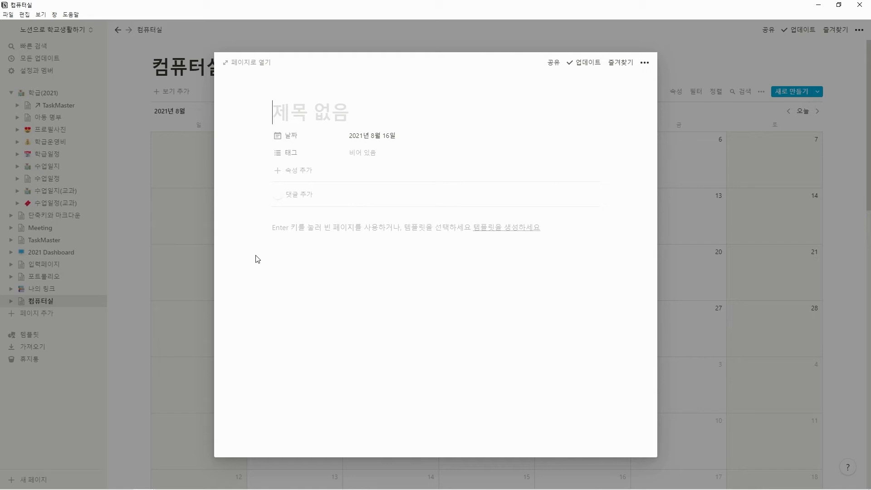
{"action": "type", "text": "4-1"}
{"action": "left_click", "coordinate": [372, 152]}
{"action": "type", "text": "1교시"}
{"action": "key", "text": "Return"}
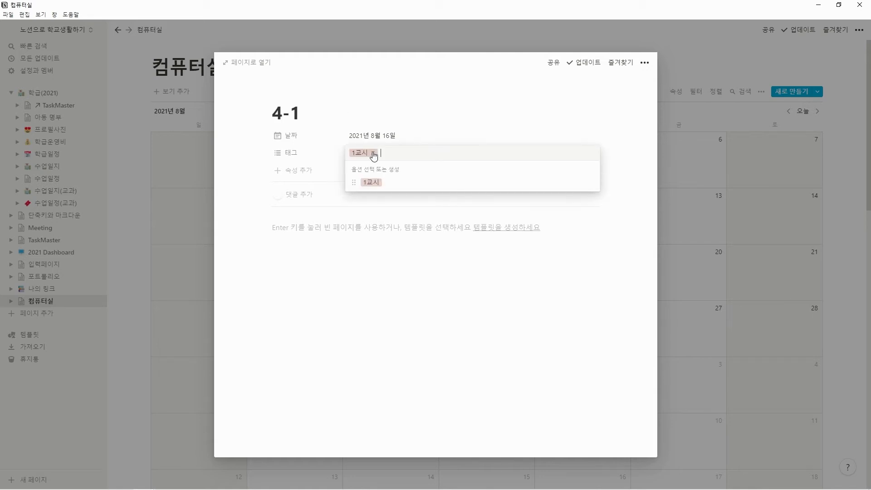
{"action": "type", "text": "2교시"}
{"action": "key", "text": "Return"}
{"action": "left_click", "coordinate": [690, 229]}
{"action": "left_click", "coordinate": [689, 238]}
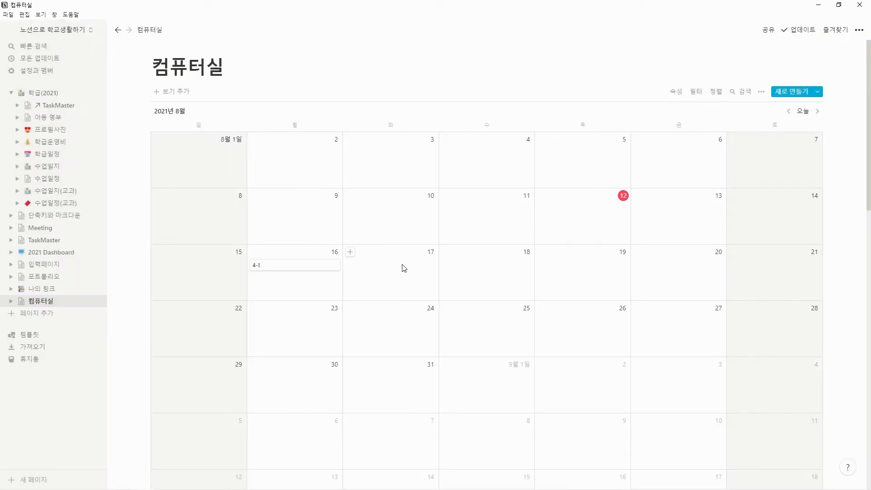
Step: Add a calendar entry named 6-4 on August 18, 2021, with the tag 3교시
{"action": "left_click", "coordinate": [448, 255]}
{"action": "type", "text": "6-4"}
{"action": "key", "text": "Tab"}
{"action": "left_click", "coordinate": [500, 254]}
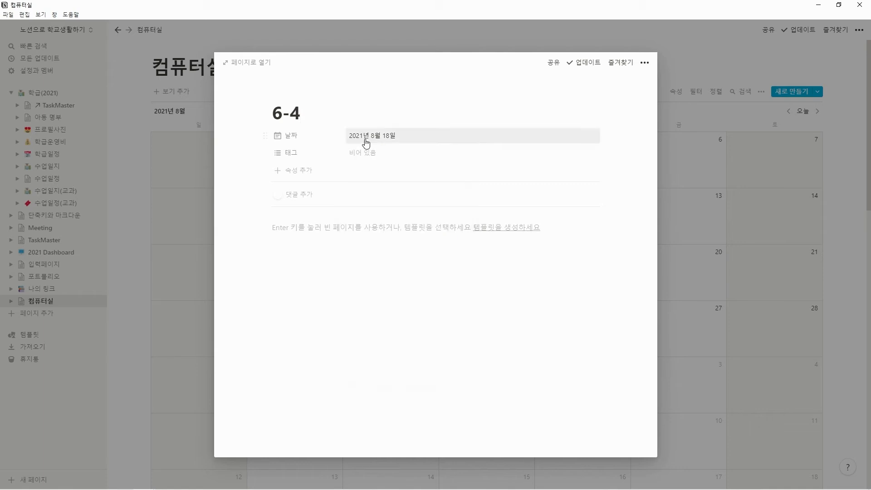
{"action": "left_click", "coordinate": [373, 139]}
{"action": "left_click", "coordinate": [490, 172]}
{"action": "left_click", "coordinate": [443, 155]}
{"action": "left_click", "coordinate": [436, 182]}
{"action": "left_click", "coordinate": [734, 307]}
{"action": "left_click", "coordinate": [733, 306]}
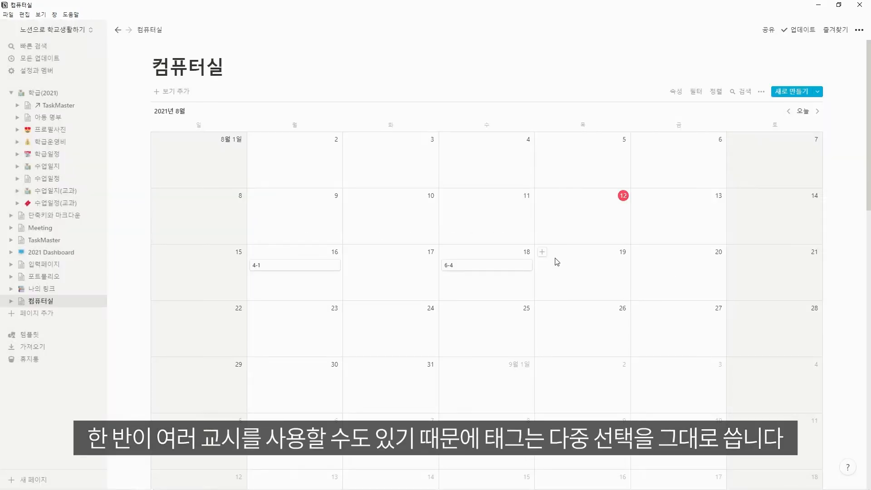
Step: Add a calendar entry named 5-5 on August 19, 2021, with the tag 4교시
{"action": "left_click", "coordinate": [544, 255]}
{"action": "type", "text": "6"}
{"action": "key", "text": "BackSpace"}
{"action": "type", "text": "5-5"}
{"action": "left_click", "coordinate": [381, 153]}
{"action": "type", "text": "4곶시"}
{"action": "key", "text": "Return"}
{"action": "left_click", "coordinate": [702, 167]}
{"action": "left_click", "coordinate": [703, 167]}
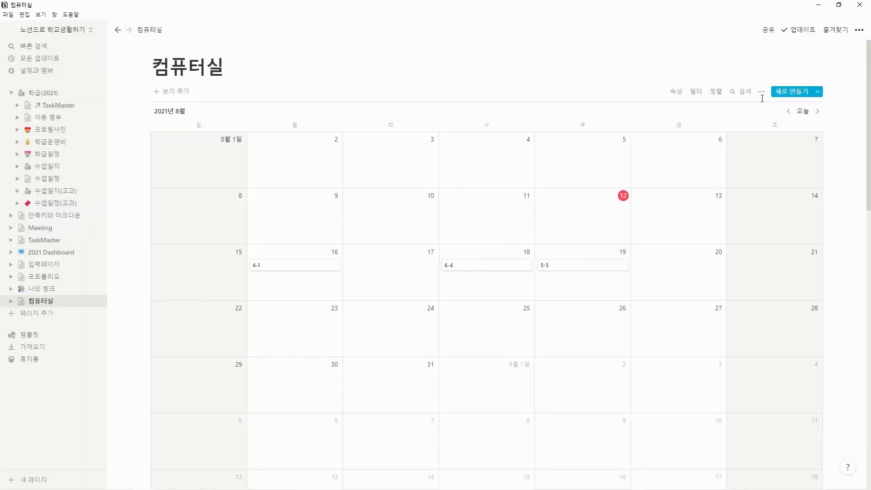
Step: Show the 태그 property on the entries in the 컴퓨터실 calendar view
{"action": "left_click", "coordinate": [676, 91]}
{"action": "left_click", "coordinate": [753, 139]}
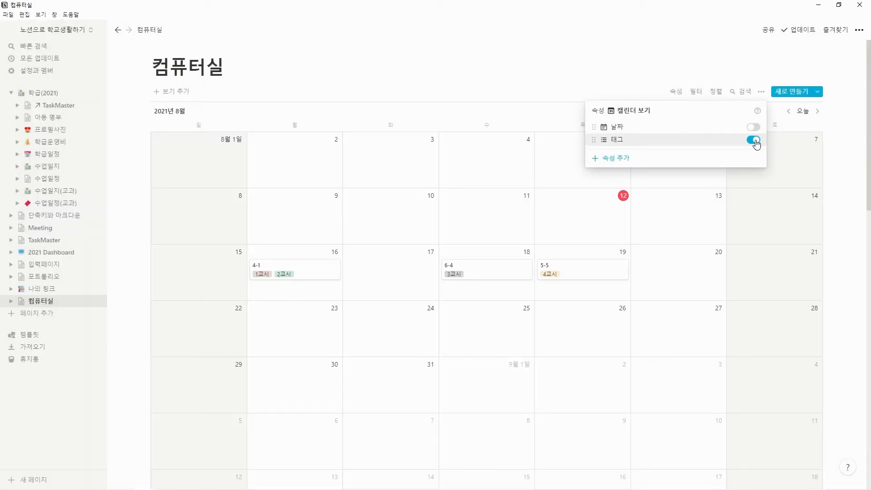
{"action": "left_click", "coordinate": [551, 85]}
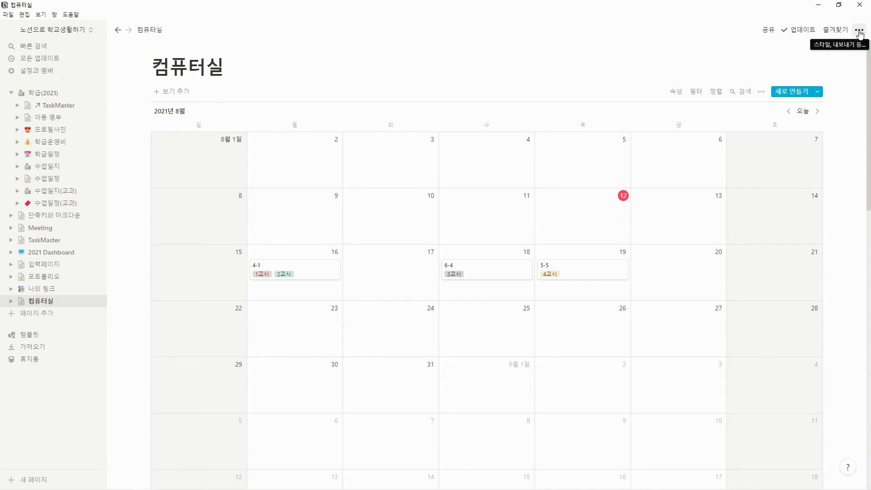
Step: Share the 컴퓨터실 page to the web and disable template duplication (템플릿 복제 허용)
{"action": "left_click", "coordinate": [769, 37]}
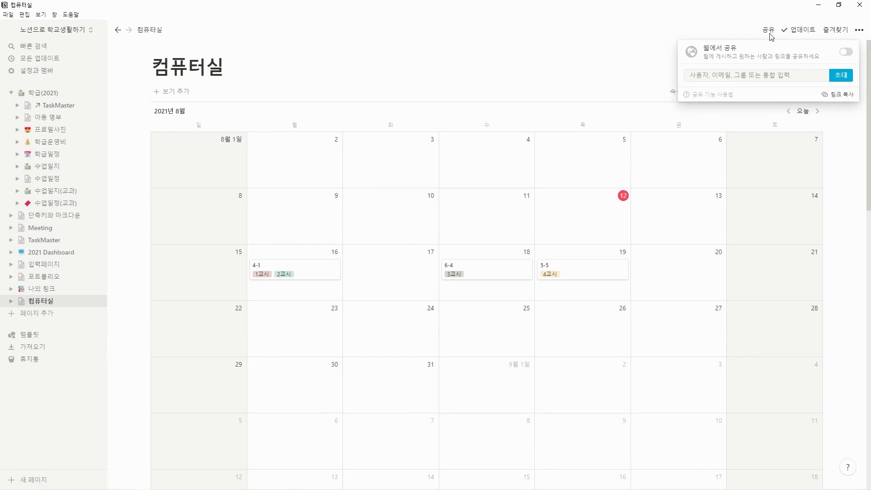
{"action": "mouse_move", "coordinate": [769, 51]}
{"action": "mouse_move", "coordinate": [831, 57]}
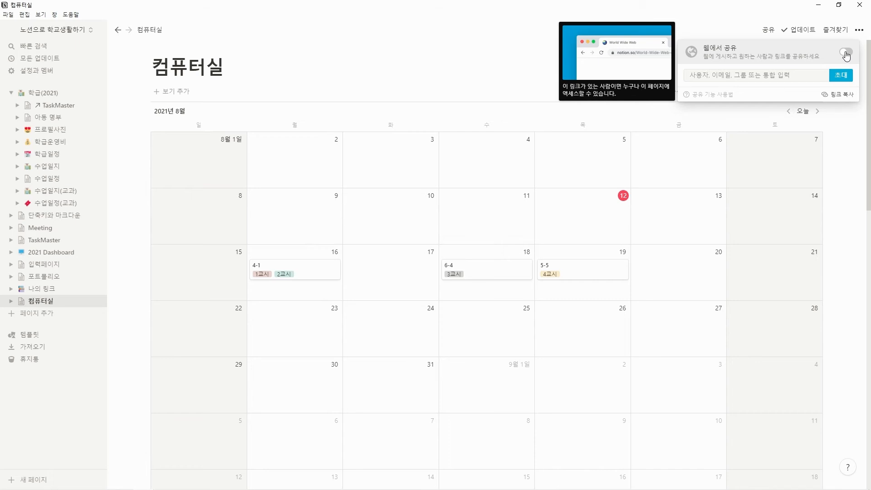
{"action": "left_click", "coordinate": [846, 53]}
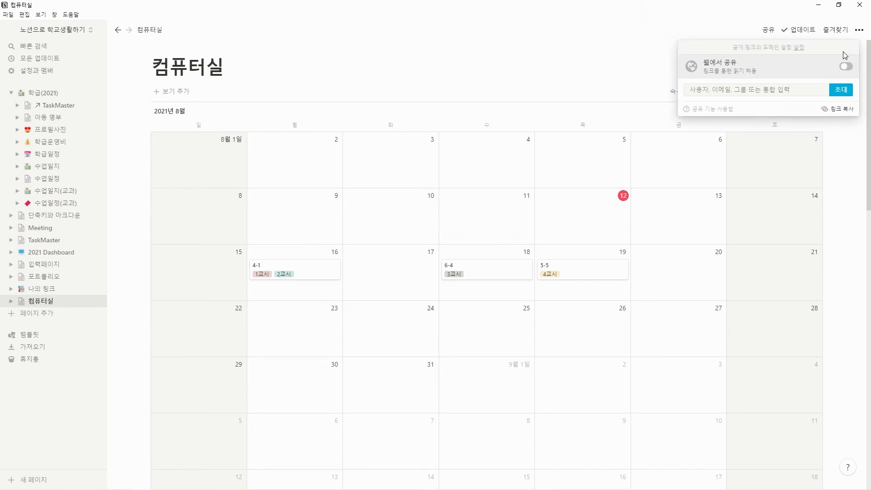
{"action": "mouse_move", "coordinate": [710, 107]}
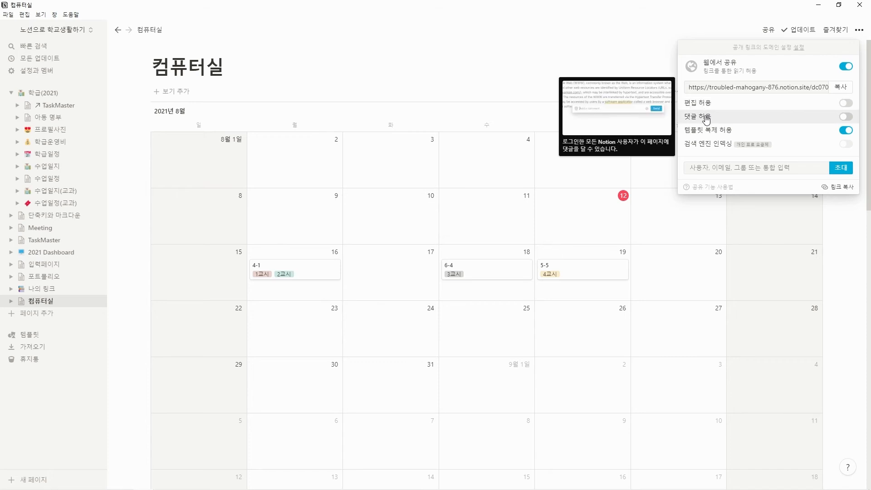
{"action": "mouse_move", "coordinate": [709, 132]}
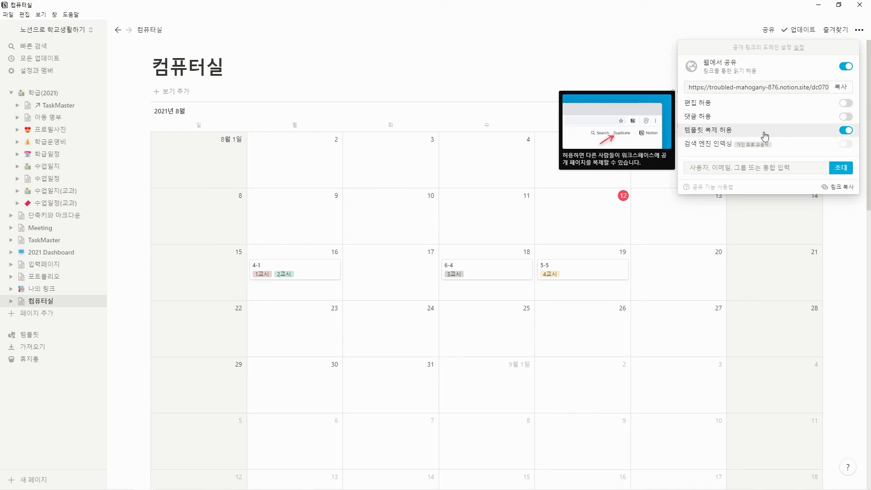
{"action": "left_click", "coordinate": [846, 130]}
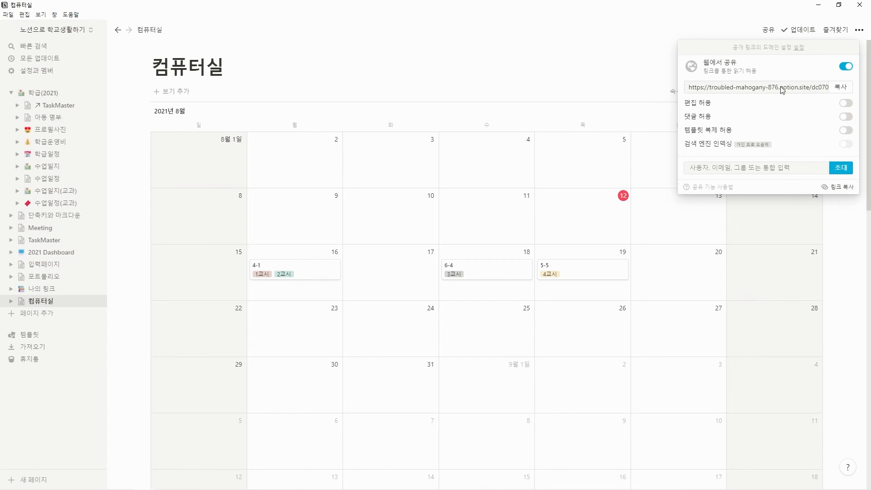
Step: Turn off web sharing for the 컴퓨터실 page and change the workspace domain to 2021tt in the workspace settings
{"action": "left_click", "coordinate": [846, 67]}
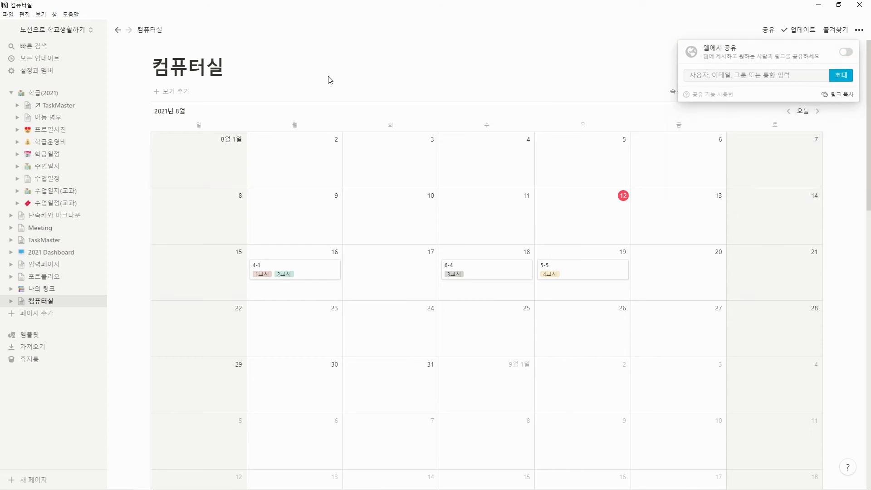
{"action": "left_click", "coordinate": [50, 72]}
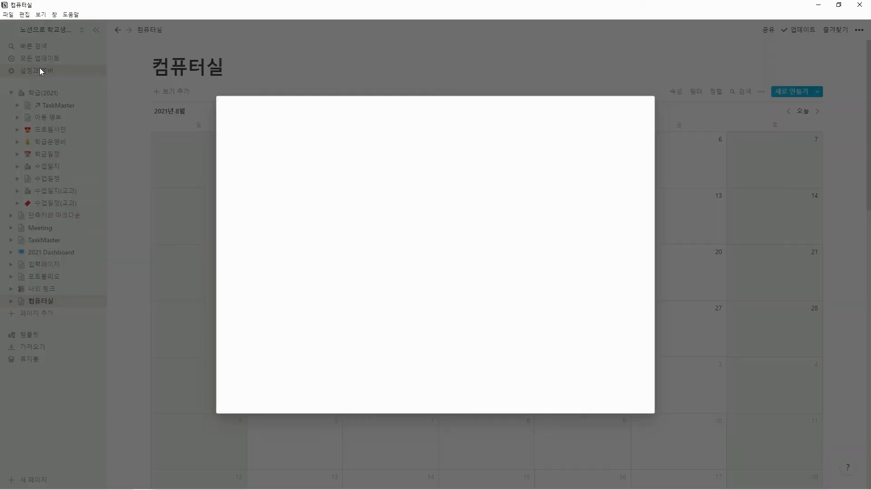
{"action": "left_click", "coordinate": [255, 219]}
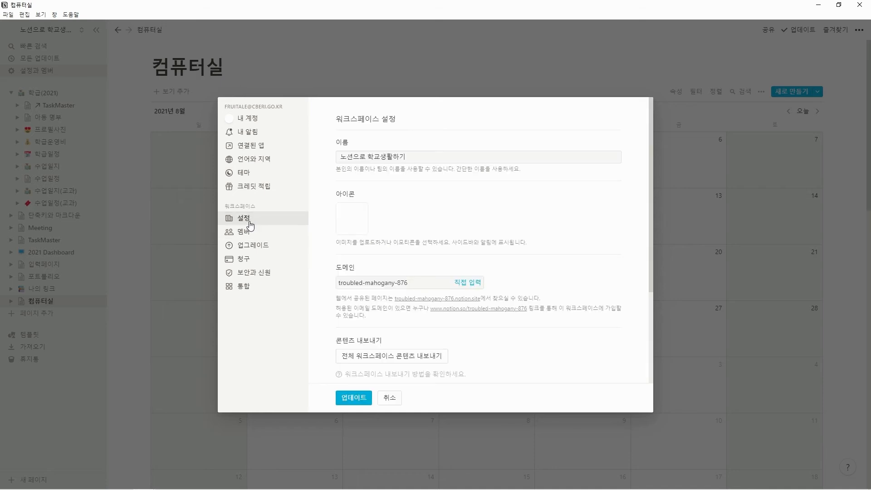
{"action": "left_click", "coordinate": [419, 282]}
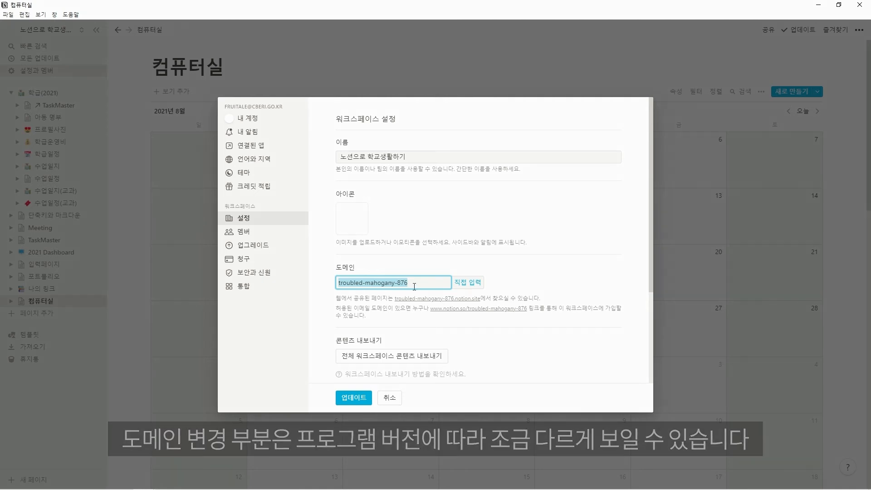
{"action": "type", "text": "2"}
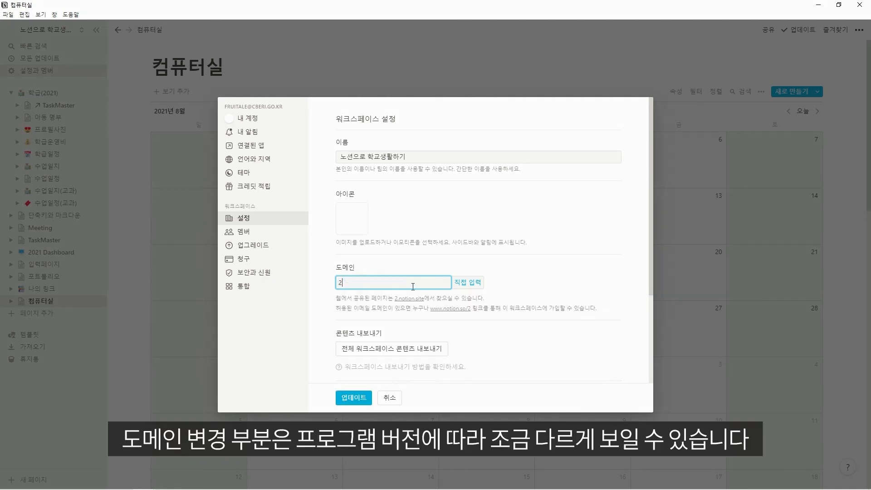
{"action": "key", "text": "BackSpace"}
{"action": "type", "text": "2120"}
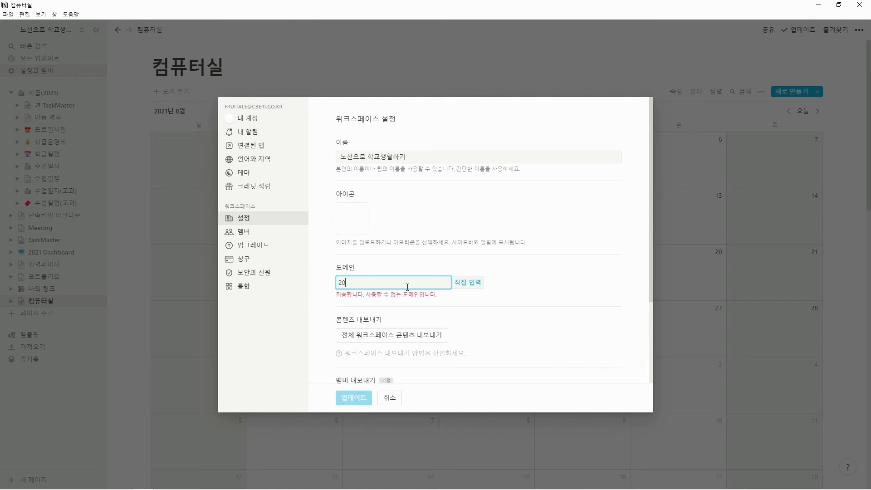
{"action": "type", "text": "1tt"}
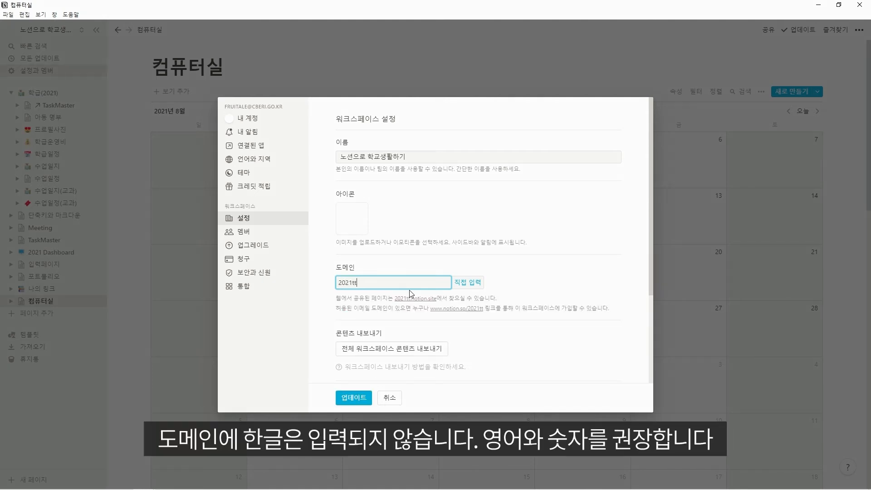
{"action": "double_click", "coordinate": [368, 284]}
{"action": "left_click", "coordinate": [368, 283]}
{"action": "left_click", "coordinate": [344, 398]}
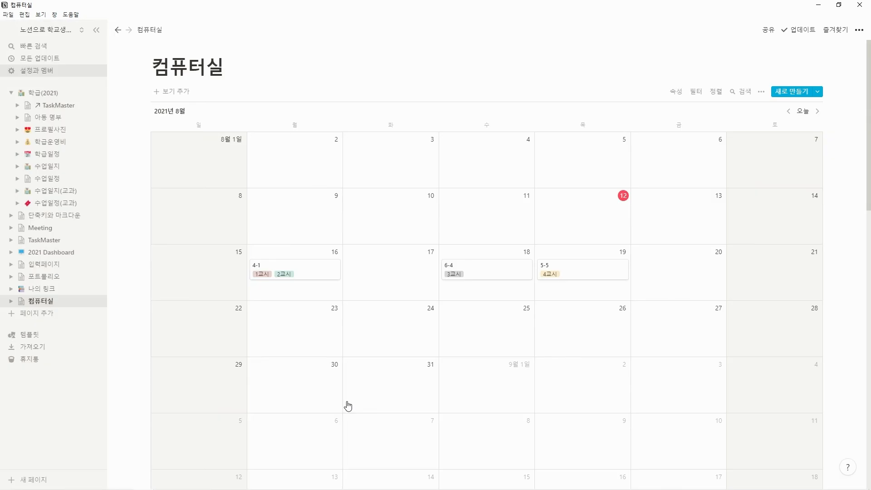
Step: Share the 컴퓨터실 page to the web again and copy its public link
{"action": "left_click", "coordinate": [769, 31]}
{"action": "left_click", "coordinate": [846, 51]}
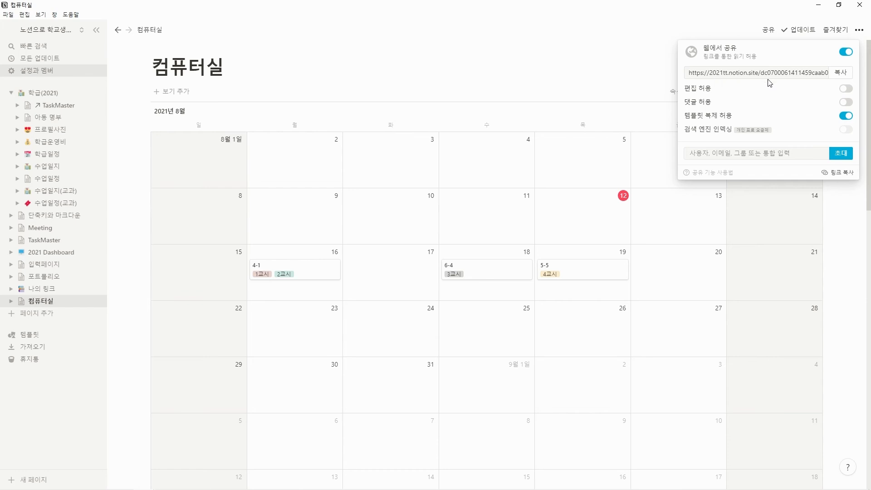
{"action": "left_click", "coordinate": [841, 77]}
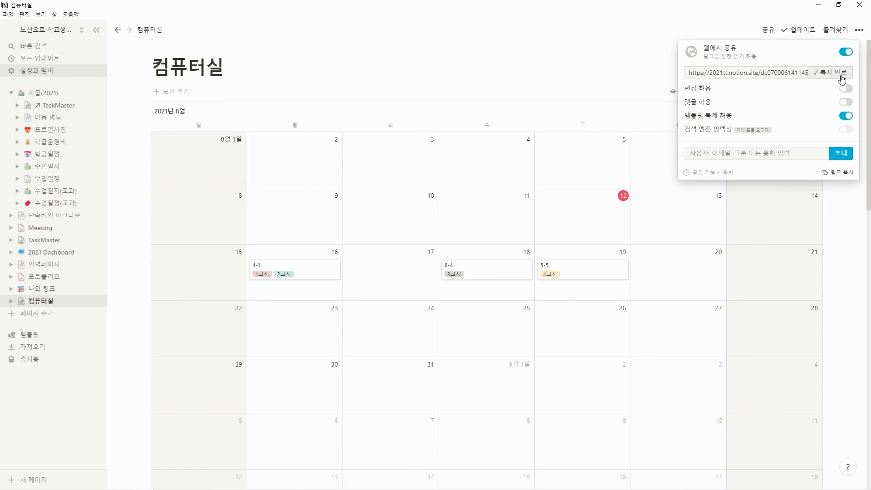
{"action": "left_click", "coordinate": [665, 76]}
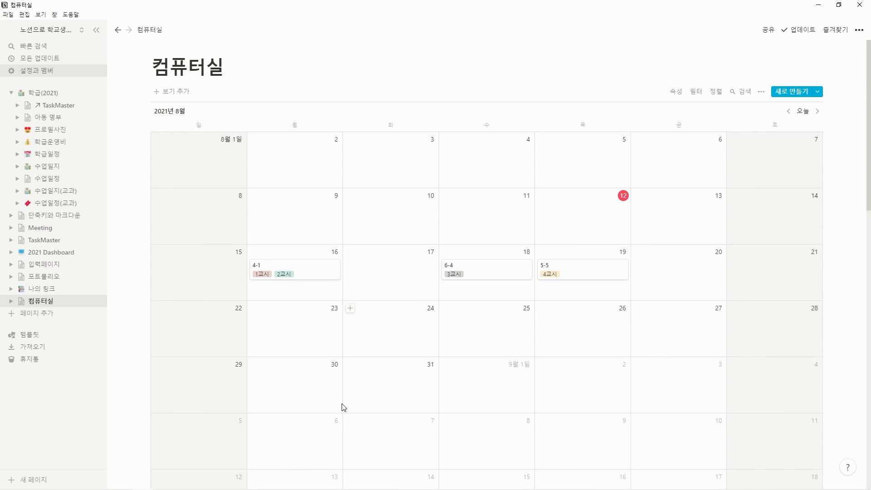
Step: Open the copied public link in a Chrome incognito window and view the 5-5 entry on August 19
{"action": "mouse_move", "coordinate": [123, 485]}
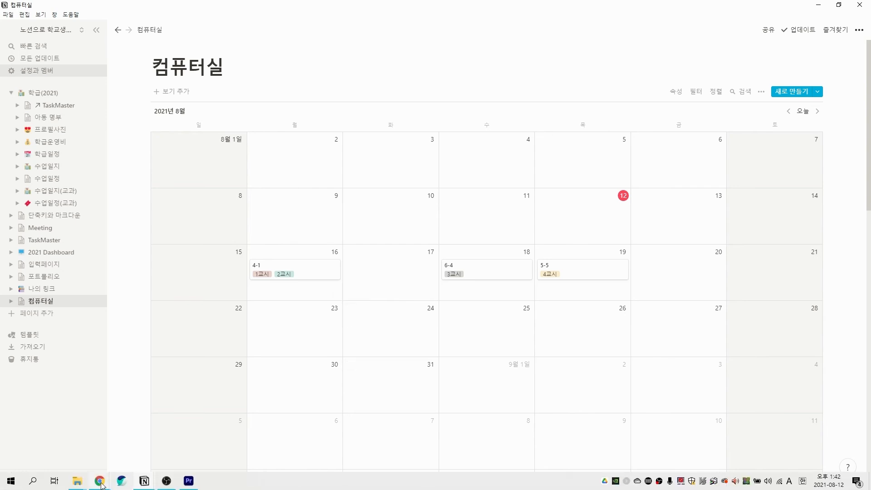
{"action": "left_click", "coordinate": [136, 446]}
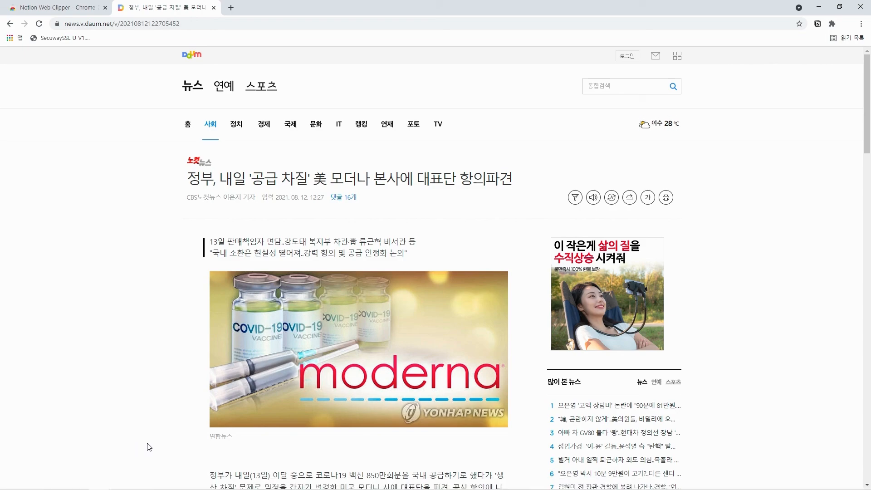
{"action": "key", "text": "ctrl+shift+n"}
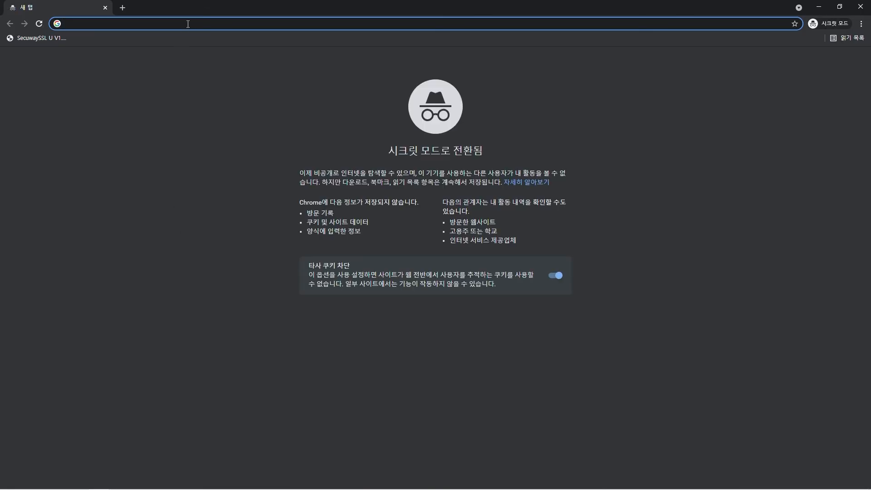
{"action": "key", "text": "ctrl+v"}
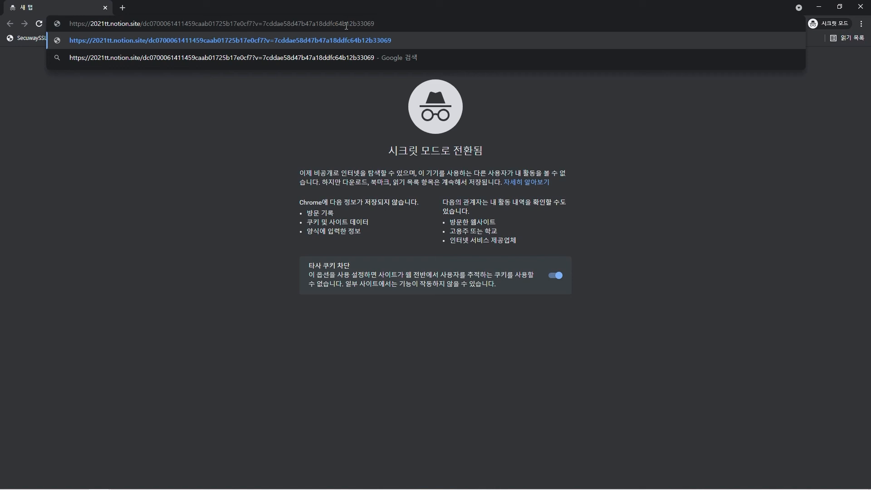
{"action": "key", "text": "Return"}
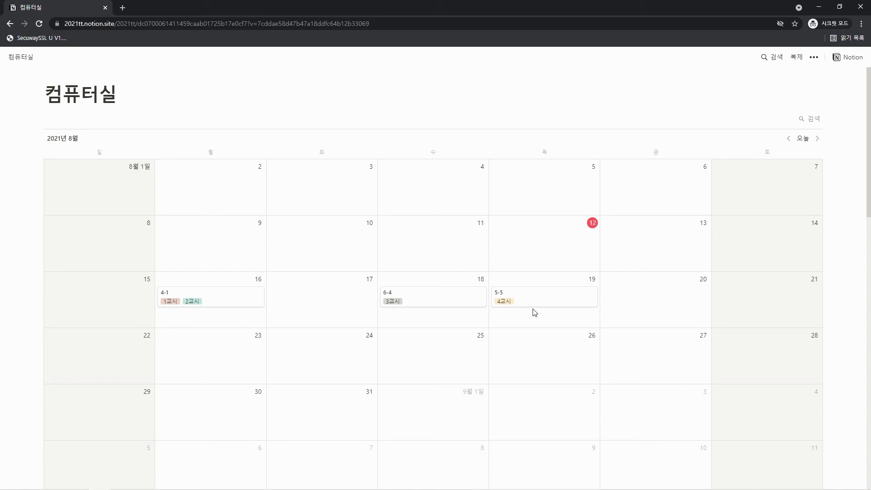
{"action": "left_click", "coordinate": [535, 304]}
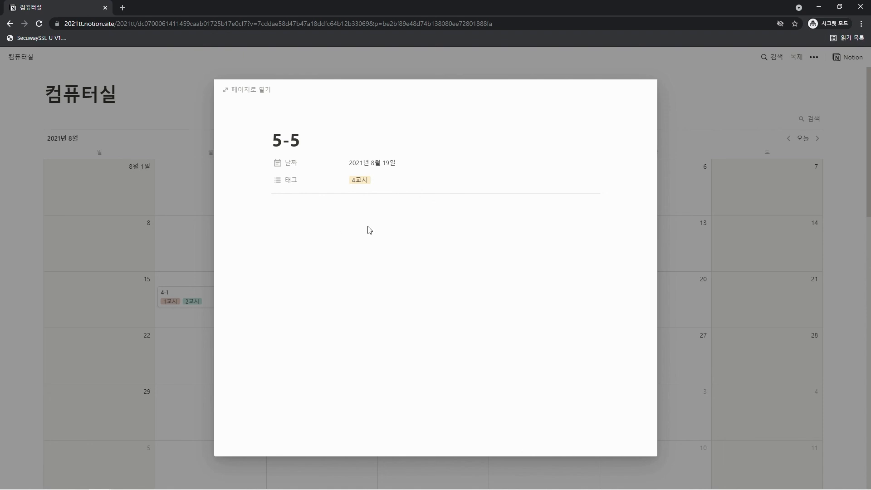
{"action": "left_click", "coordinate": [208, 232]}
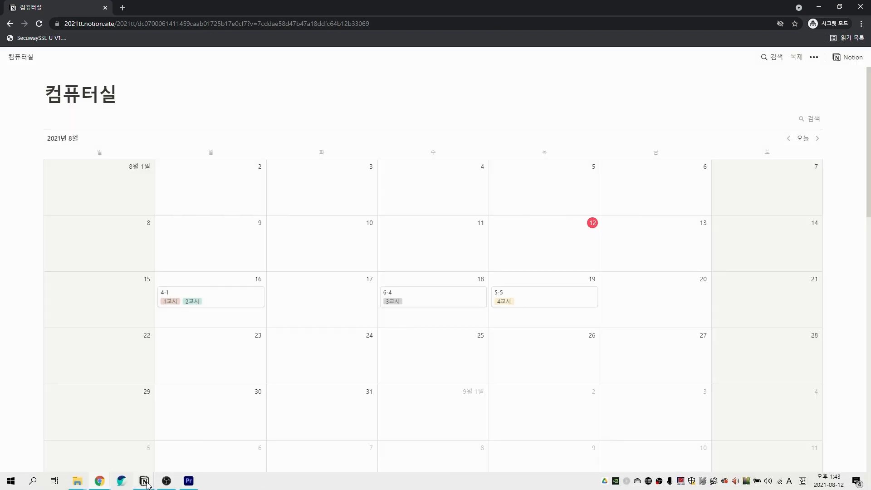
Step: Switch to the Notion app and add the text "미리캔버스 활용하기." to the body of the 5-5 entry
{"action": "left_click", "coordinate": [145, 482]}
{"action": "left_click", "coordinate": [175, 451]}
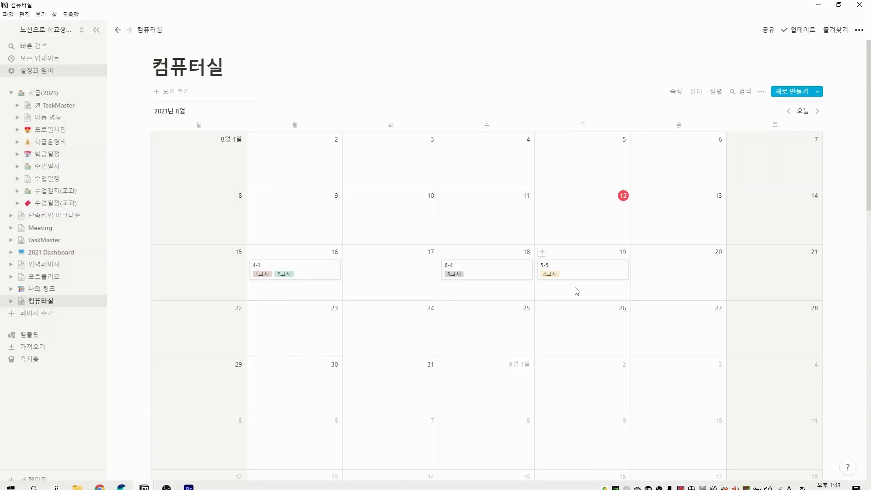
{"action": "left_click", "coordinate": [590, 276]}
{"action": "left_click", "coordinate": [335, 230]}
{"action": "type", "text": "미리캔버스 활용히"}
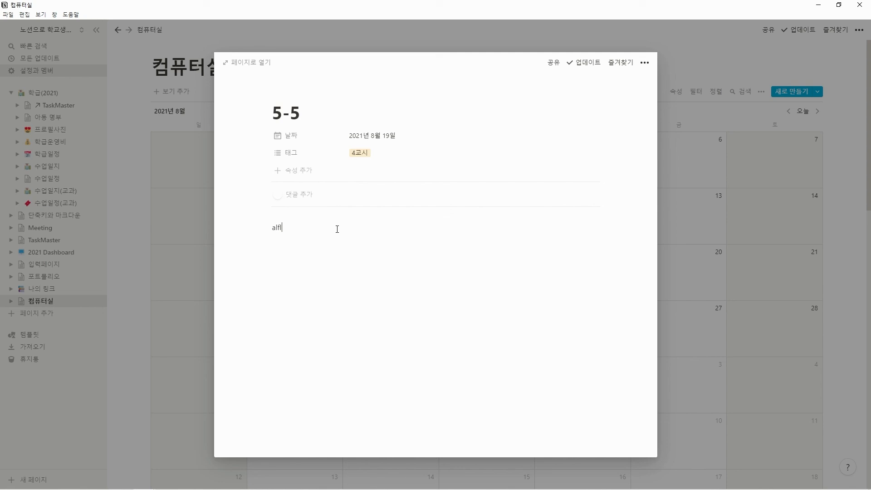
{"action": "type", "text": "기."}
{"action": "left_click", "coordinate": [696, 219]}
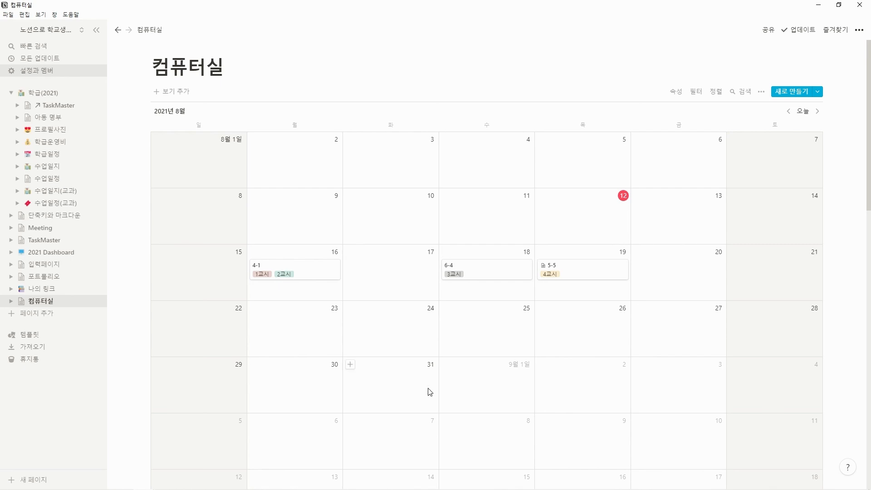
Step: Switch to the incognito Chrome window and check the 5-5 entry's content on the public 컴퓨터실 page
{"action": "mouse_move", "coordinate": [205, 488]}
{"action": "mouse_move", "coordinate": [100, 481]}
{"action": "left_click", "coordinate": [247, 442]}
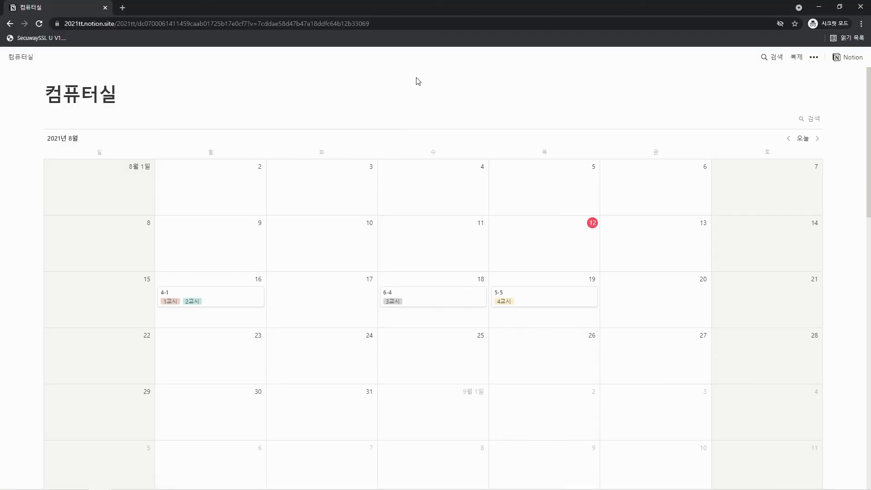
{"action": "left_click", "coordinate": [552, 302]}
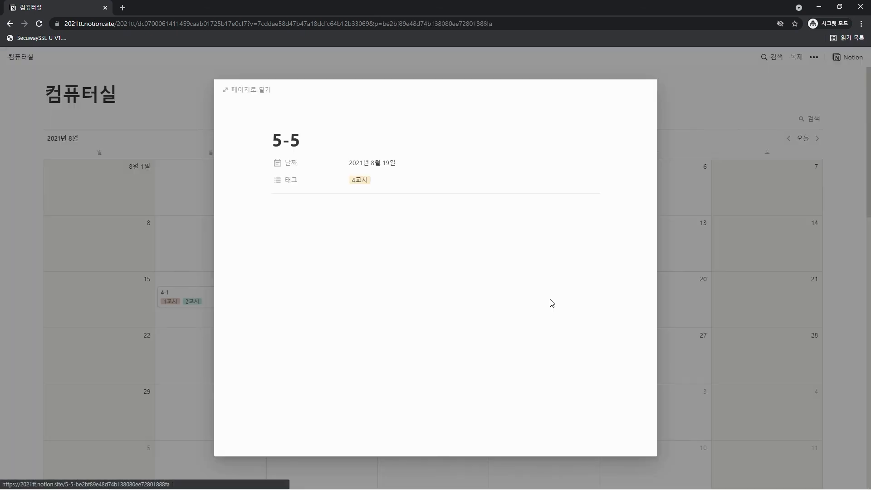
{"action": "left_click", "coordinate": [715, 250]}
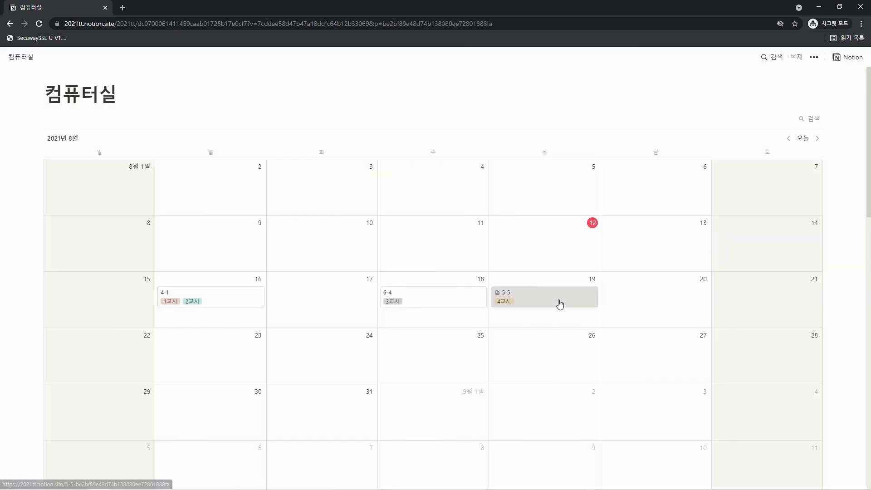
{"action": "left_click", "coordinate": [560, 304]}
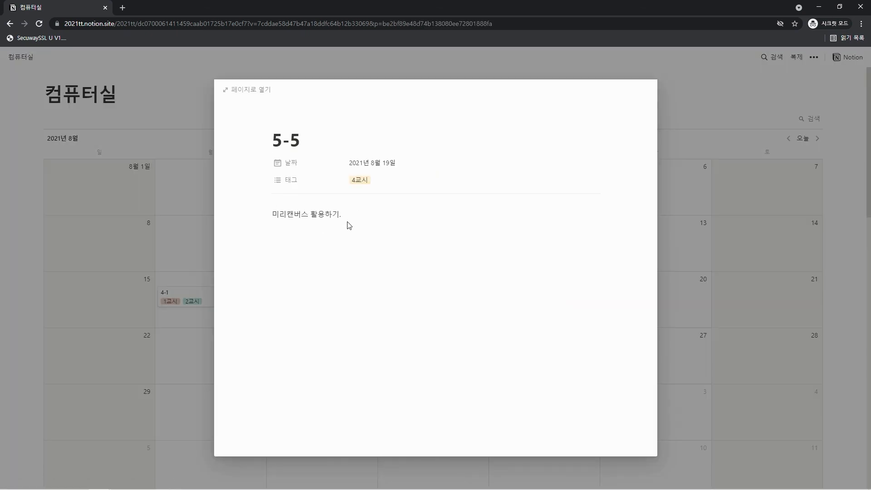
{"action": "left_click", "coordinate": [694, 259]}
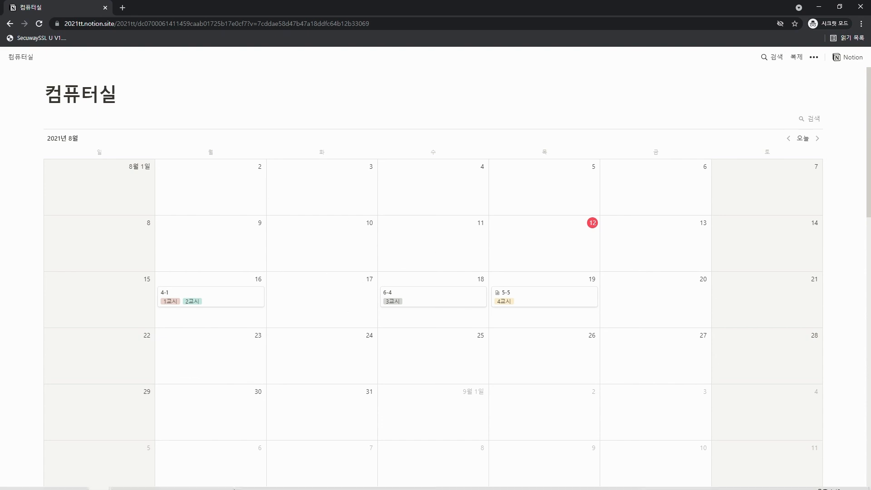
Step: Switch to the Notion app and add a calendar entry named 3-1 on August 17, 2021, with the tag 3교시
{"action": "mouse_move", "coordinate": [174, 487]}
{"action": "mouse_move", "coordinate": [145, 484]}
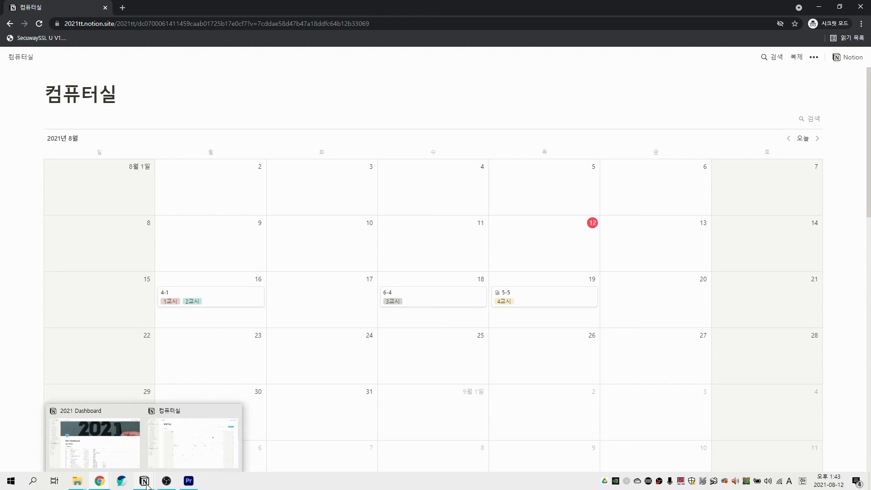
{"action": "left_click", "coordinate": [167, 457]}
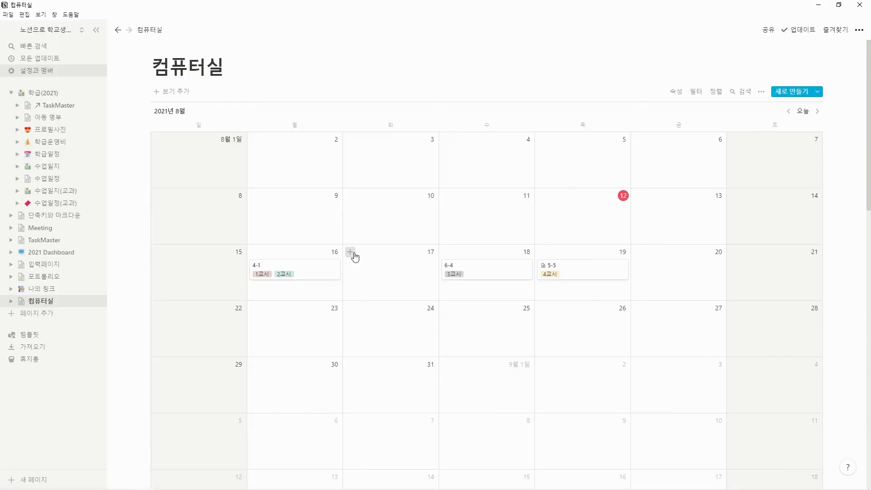
{"action": "left_click", "coordinate": [350, 252]}
{"action": "type", "text": "3-1"}
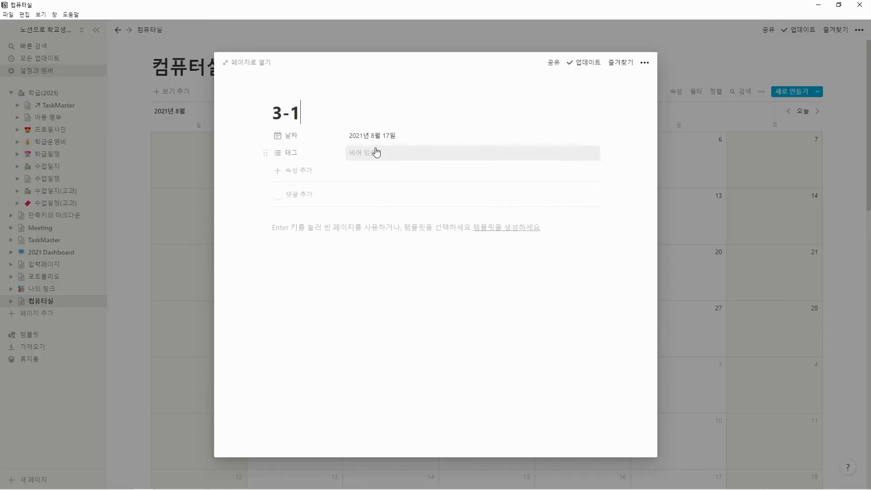
{"action": "left_click", "coordinate": [381, 152]}
{"action": "left_click", "coordinate": [365, 221]}
{"action": "left_click", "coordinate": [382, 292]}
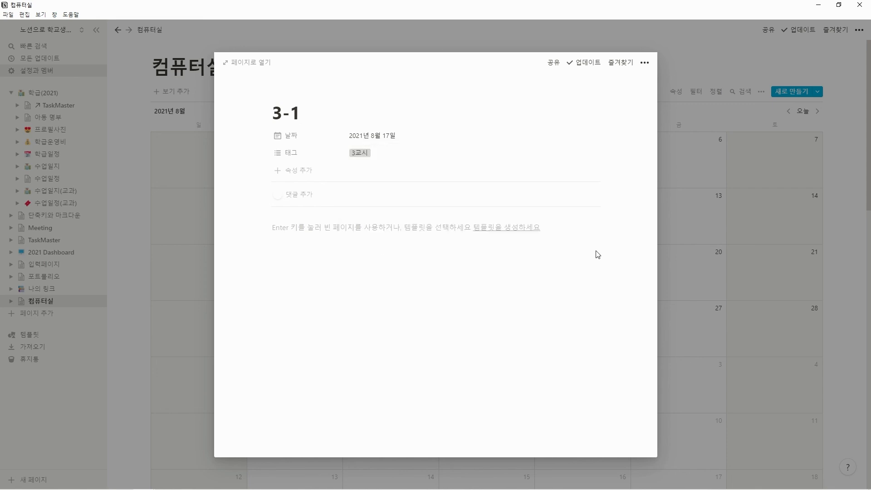
{"action": "left_click", "coordinate": [670, 278]}
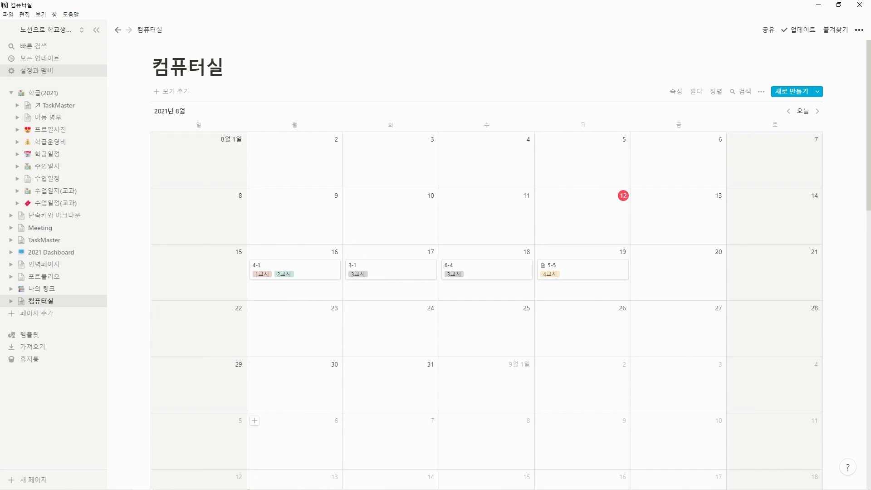
Step: Switch to the incognito Chrome window and reload the public 컴퓨터실 page
{"action": "mouse_move", "coordinate": [189, 488]}
{"action": "mouse_move", "coordinate": [100, 480]}
{"action": "left_click", "coordinate": [231, 449]}
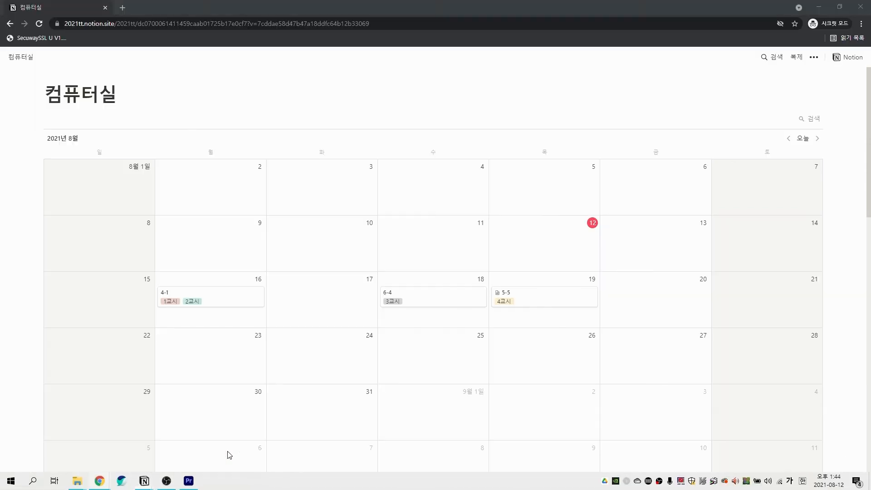
{"action": "left_click", "coordinate": [40, 24]}
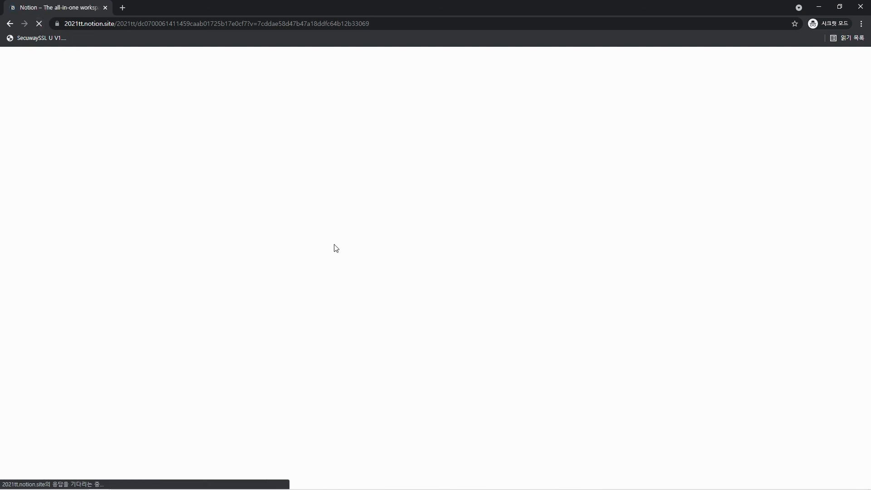